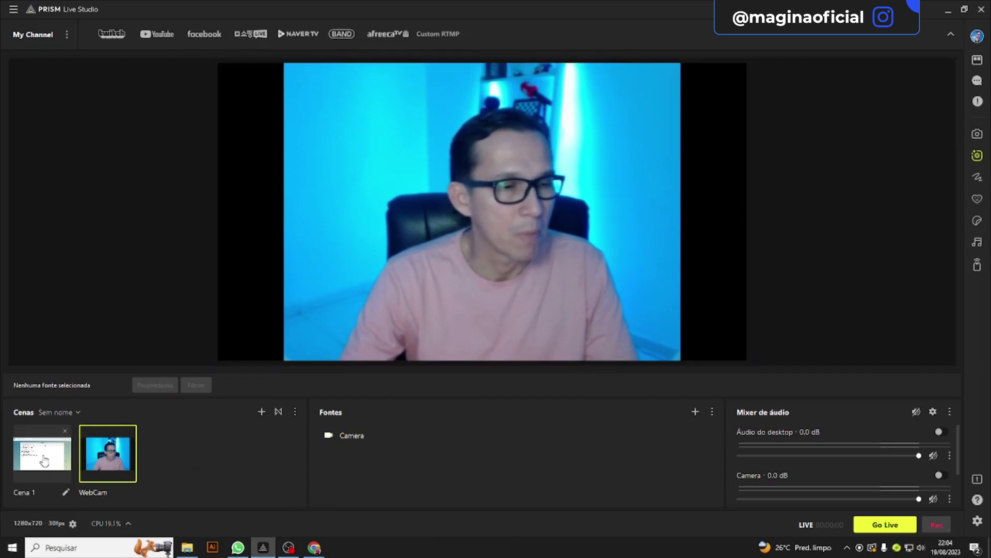
- Add the existing WebCam scene as a visible source in Cena 1 and shrink it toward the canvas's lower-right corner
click(43, 471)
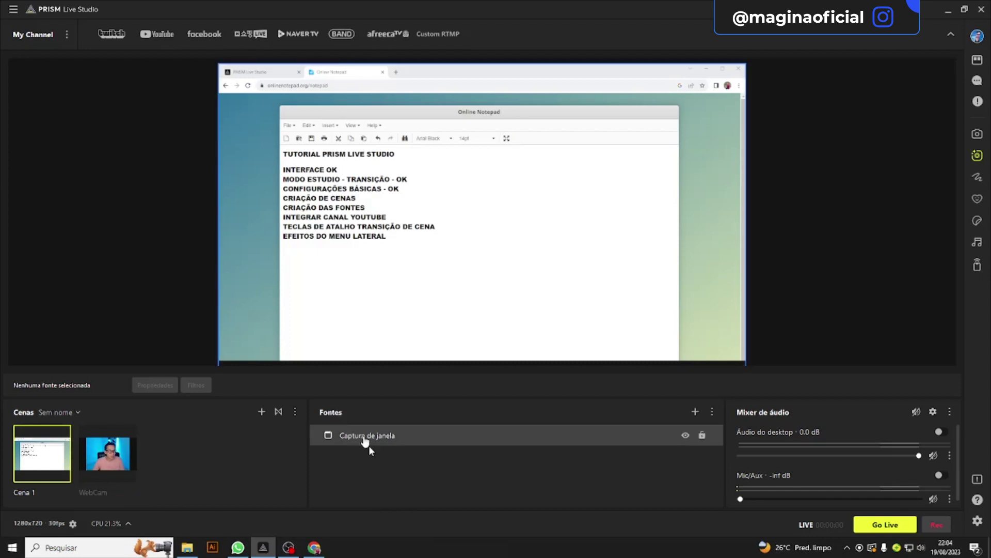
click(695, 412)
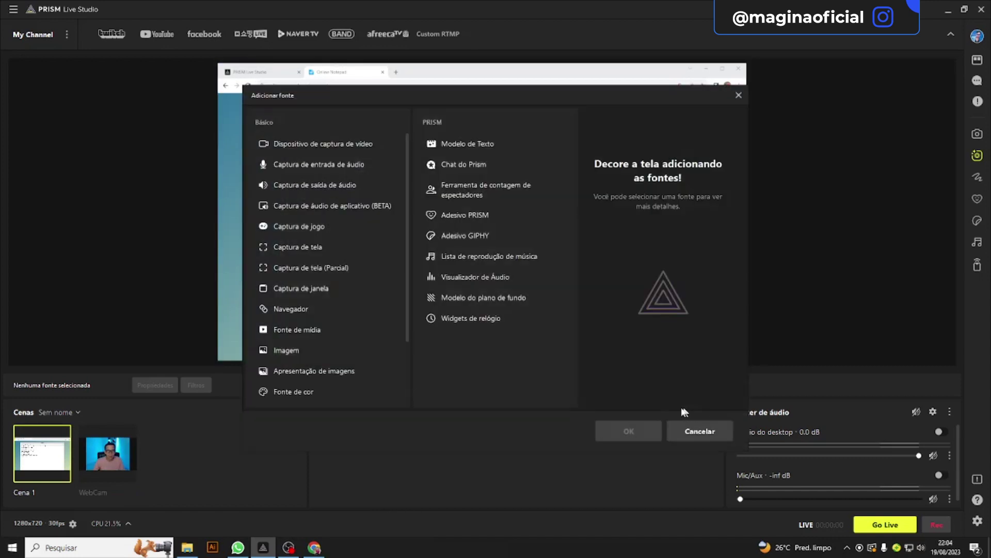
scroll(279, 305, down, 3)
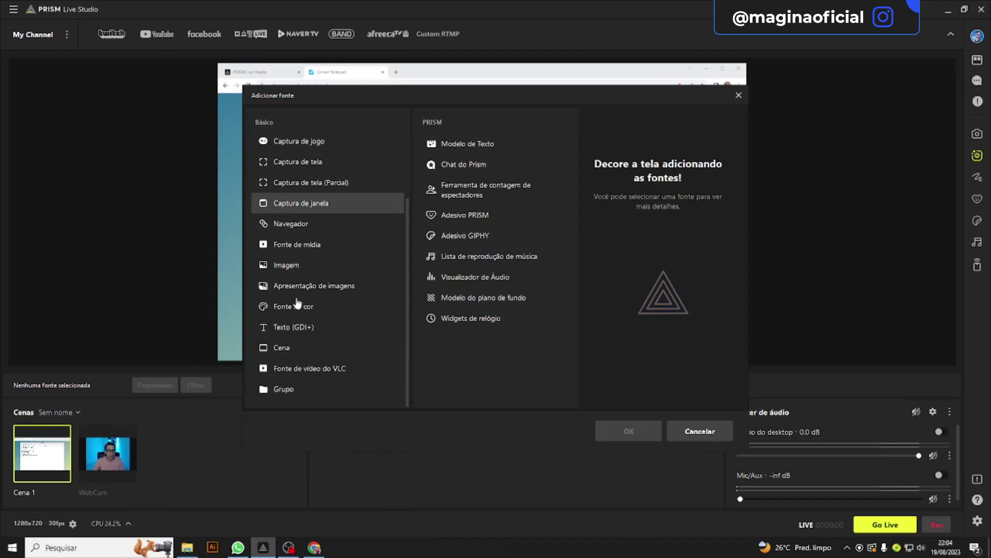
click(308, 352)
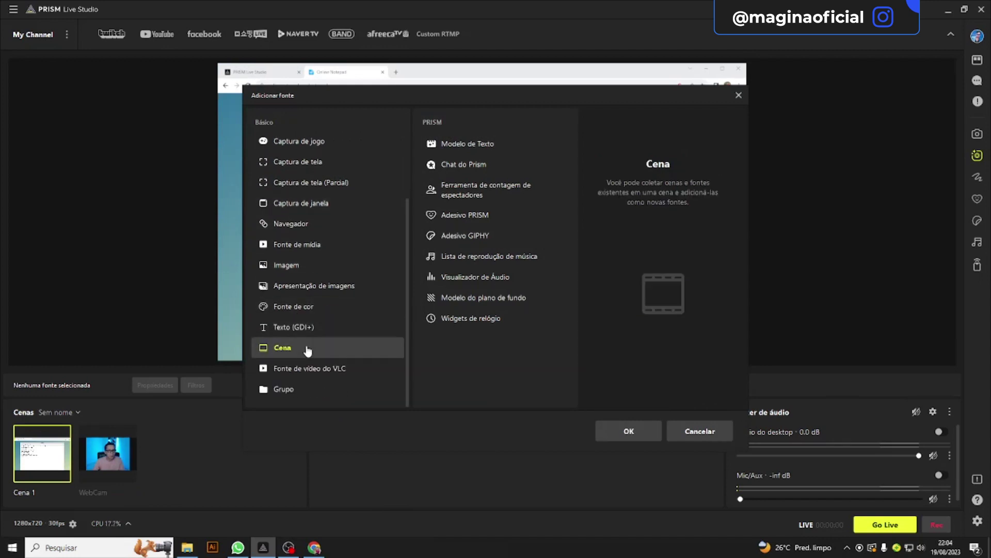
click(629, 433)
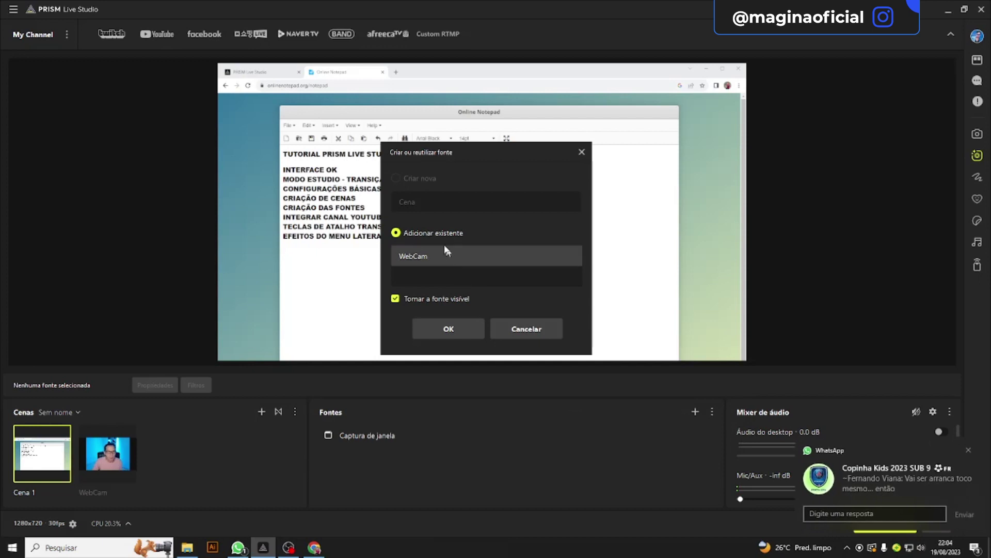
click(421, 259)
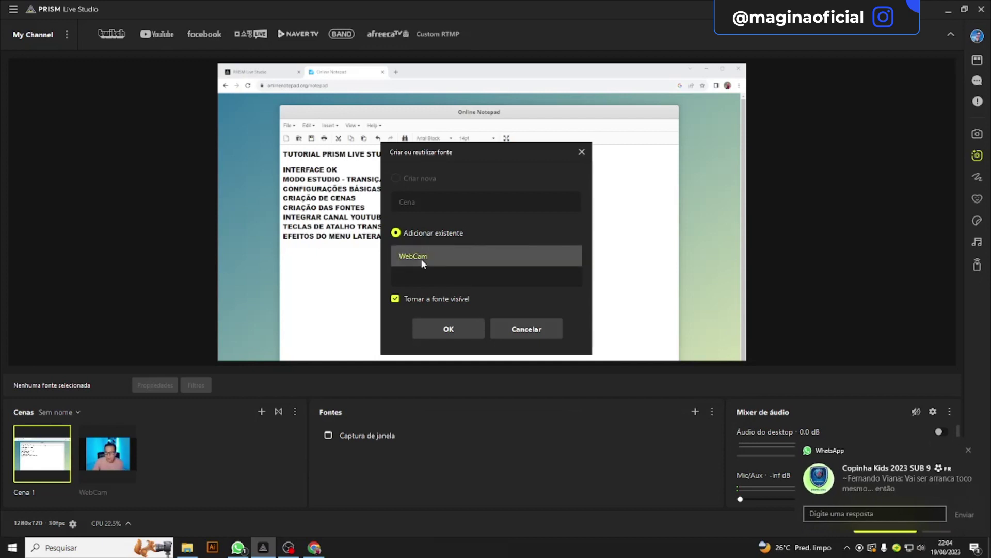
click(448, 329)
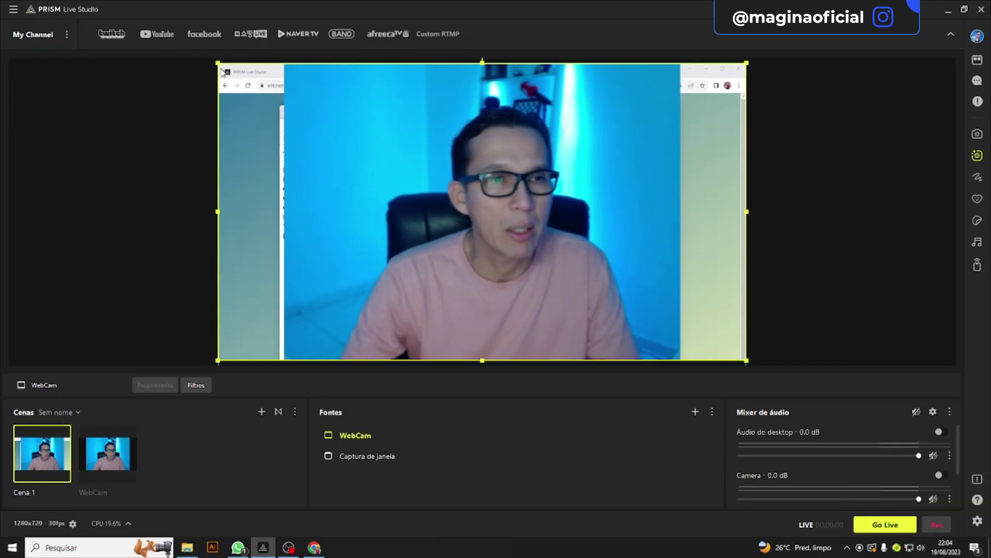
drag(222, 70, 442, 189)
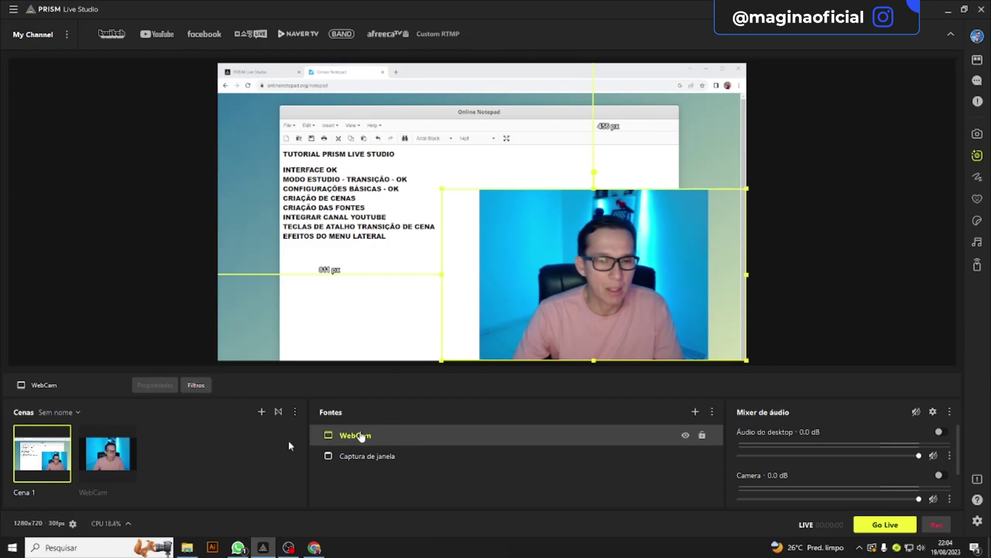
- Add a Máscara/mistura de imagem effect filter to the Camera source in the WebCam scene, keeping the suggested filter name
click(106, 457)
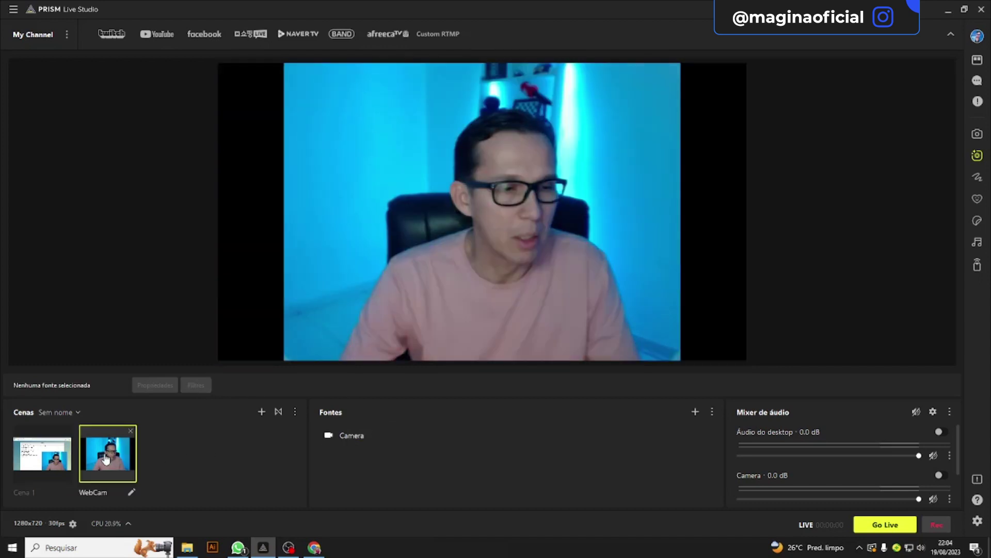
click(361, 438)
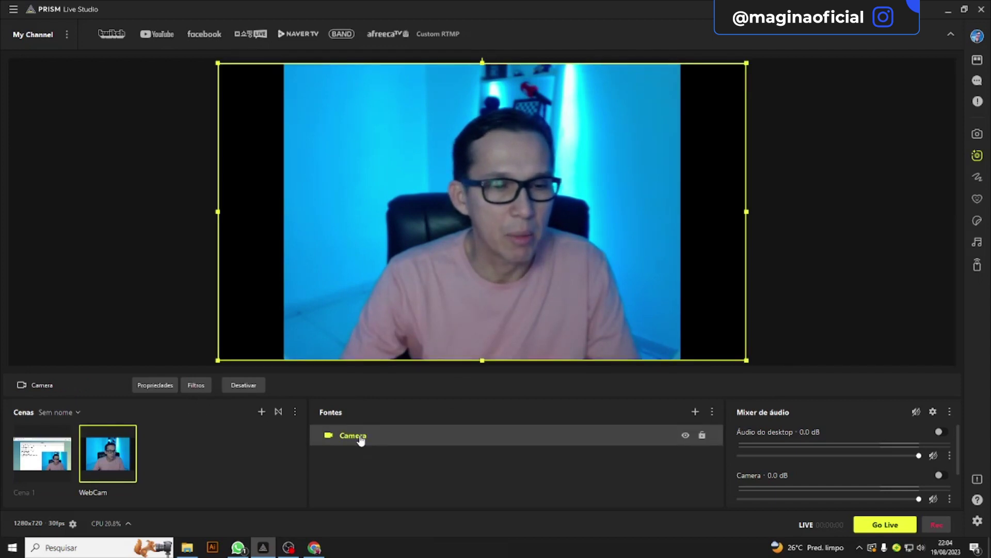
click(200, 386)
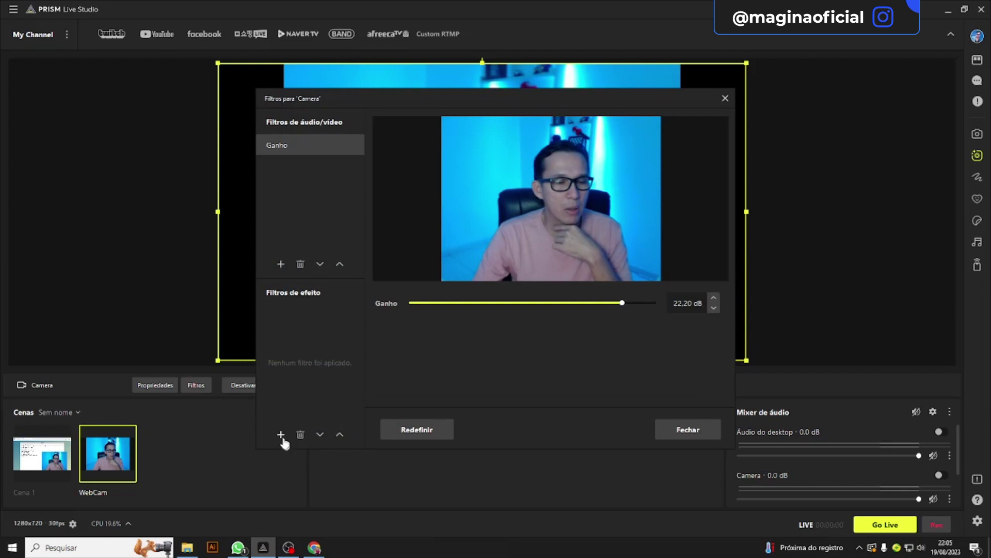
click(280, 434)
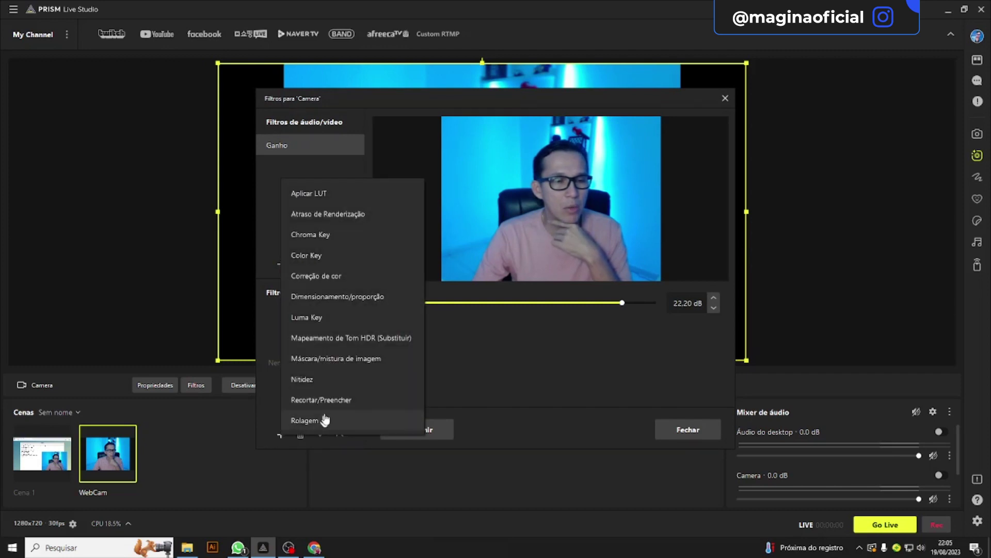
click(337, 360)
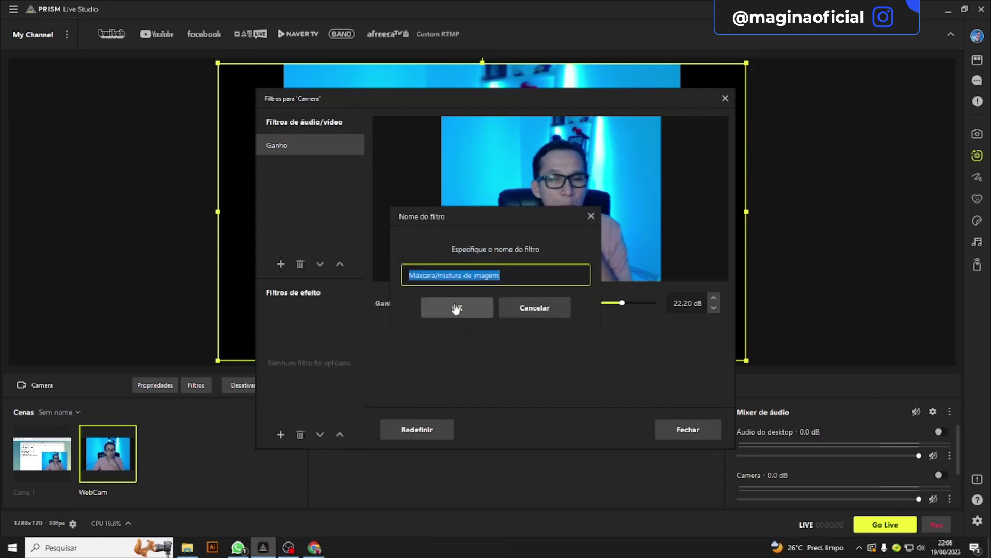
click(457, 308)
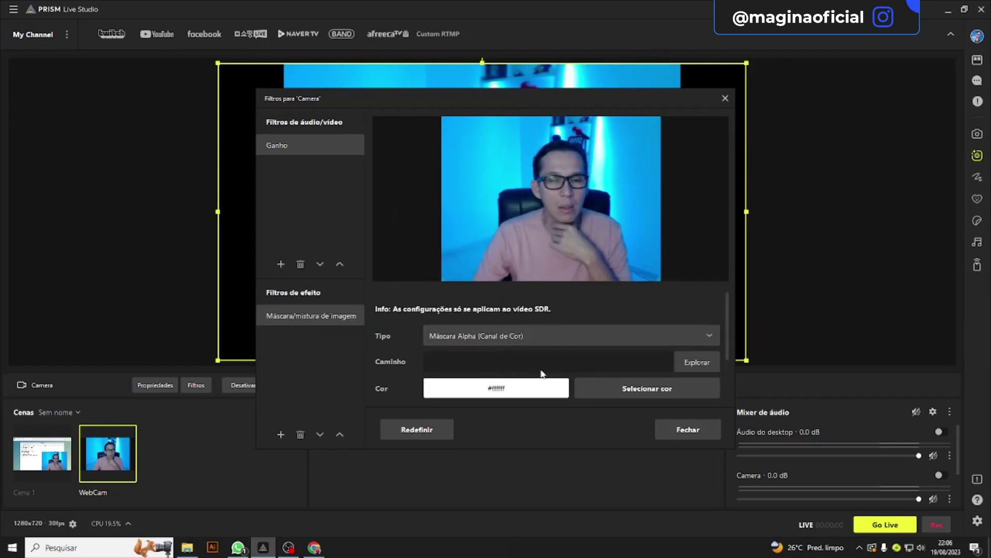
- Preview the black-and-white mask image Ativo 3.png and load it as the mask of the Camera source's image mask filter
click(187, 547)
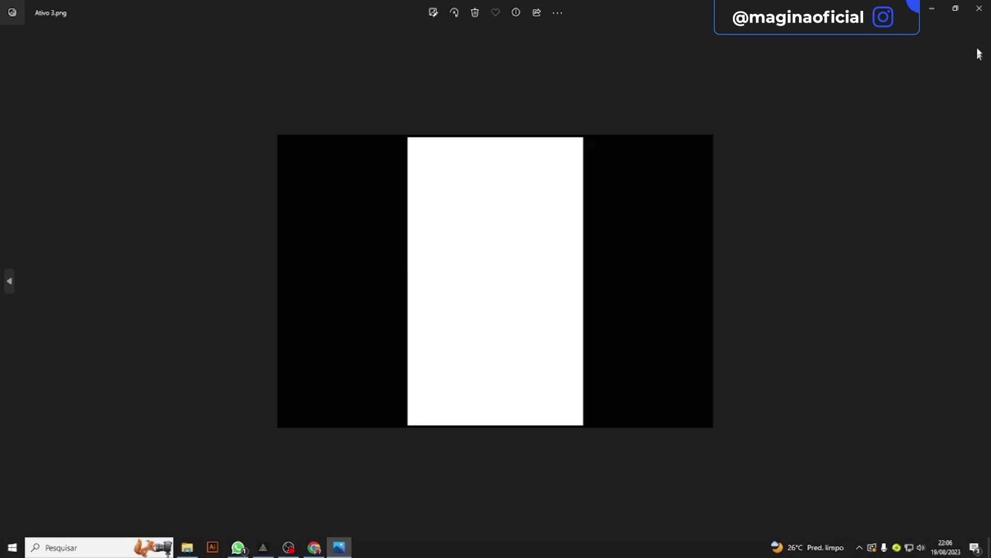
click(979, 9)
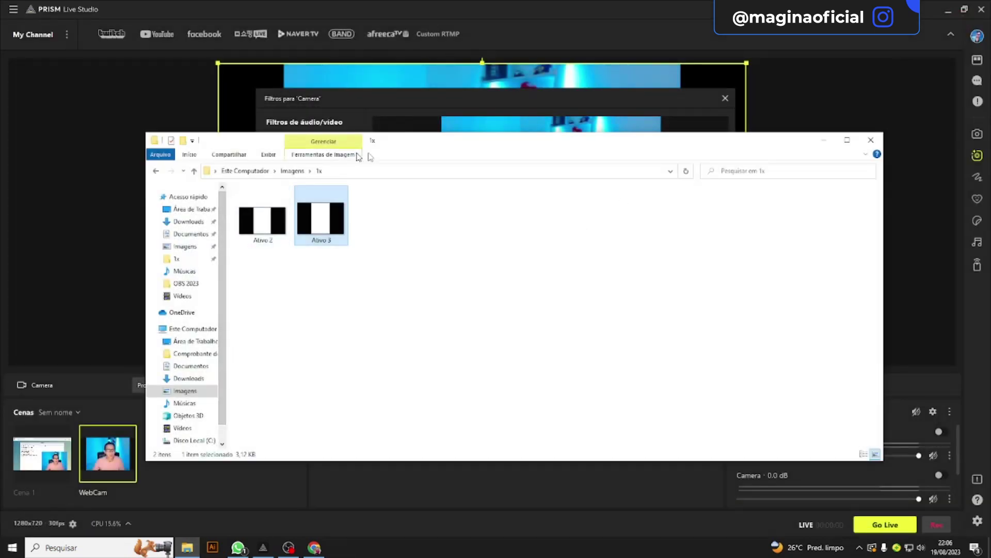
drag(358, 155, 353, 176)
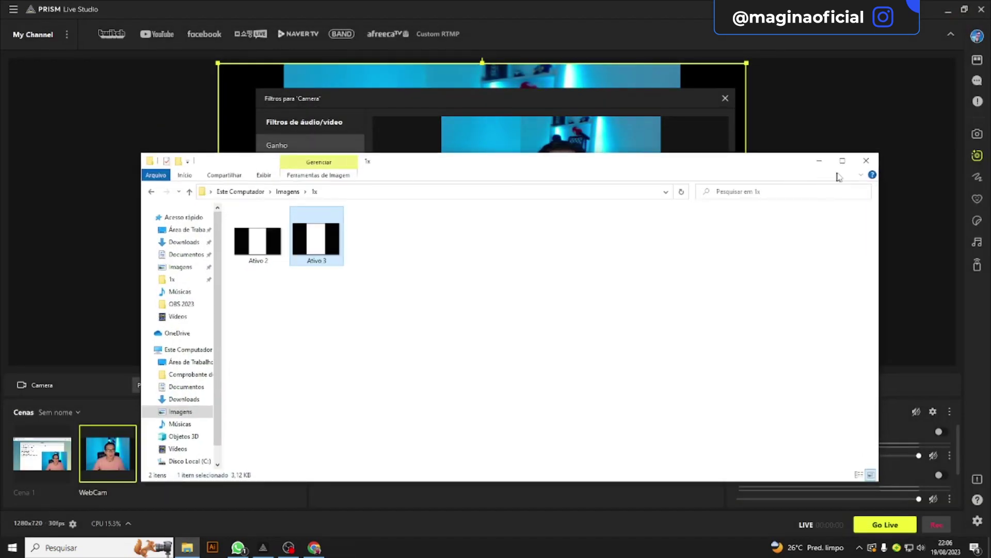
click(866, 160)
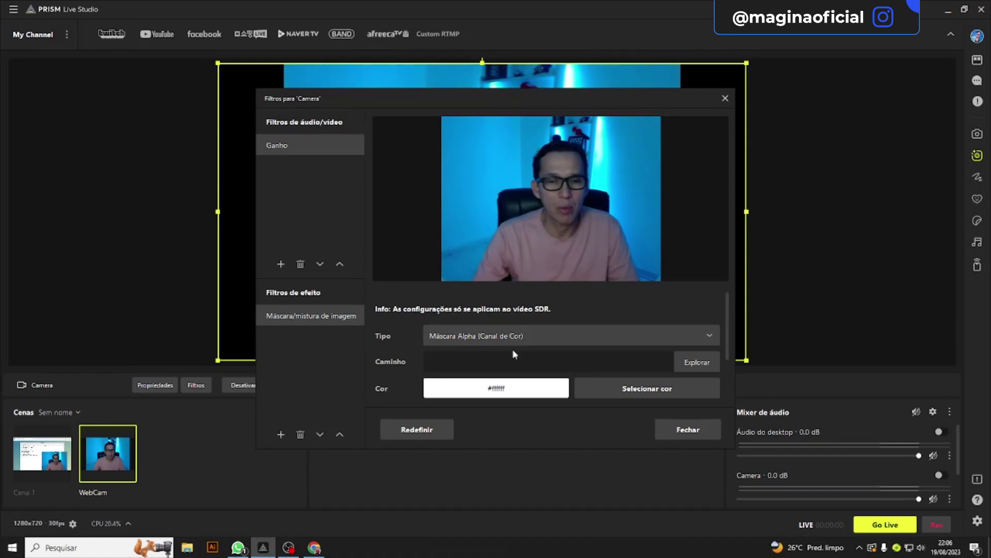
click(697, 362)
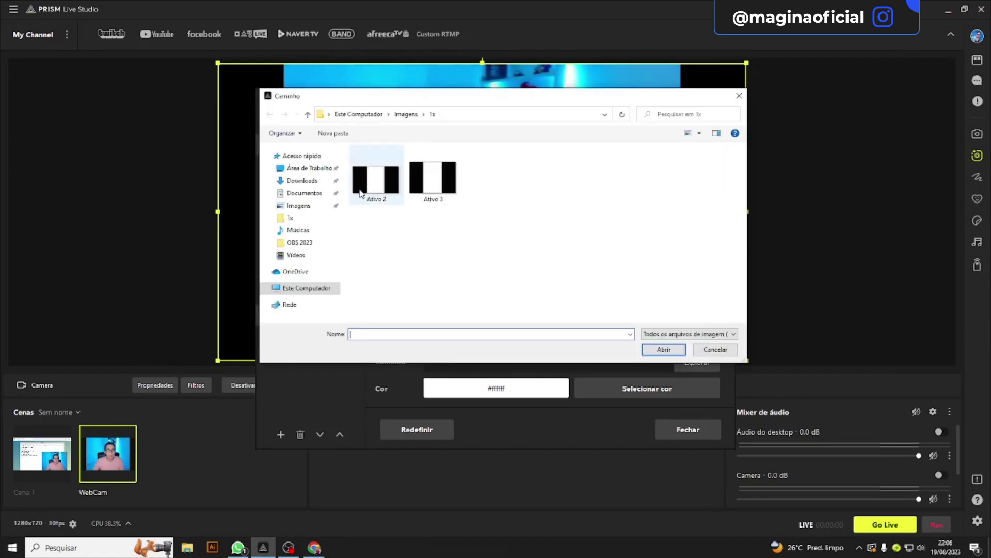
click(433, 180)
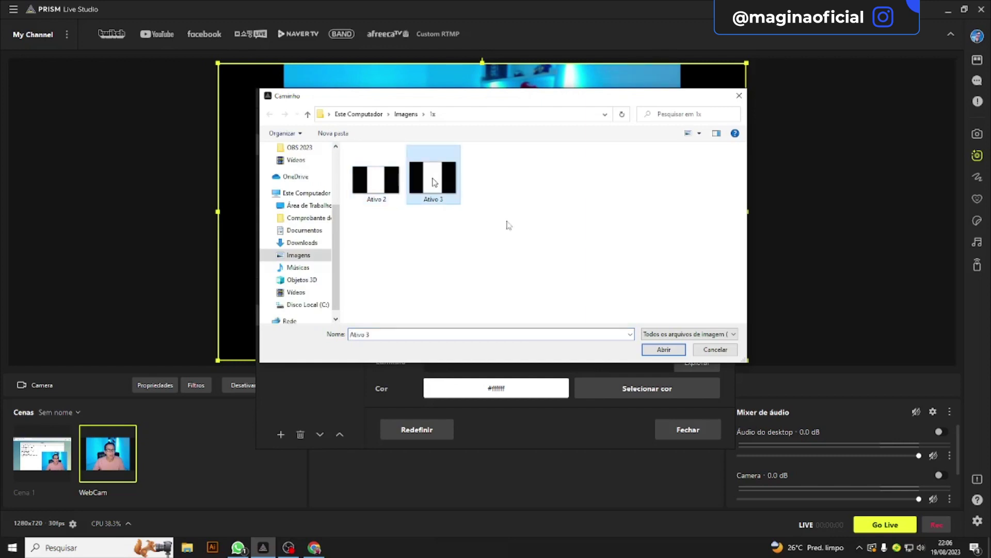
click(663, 350)
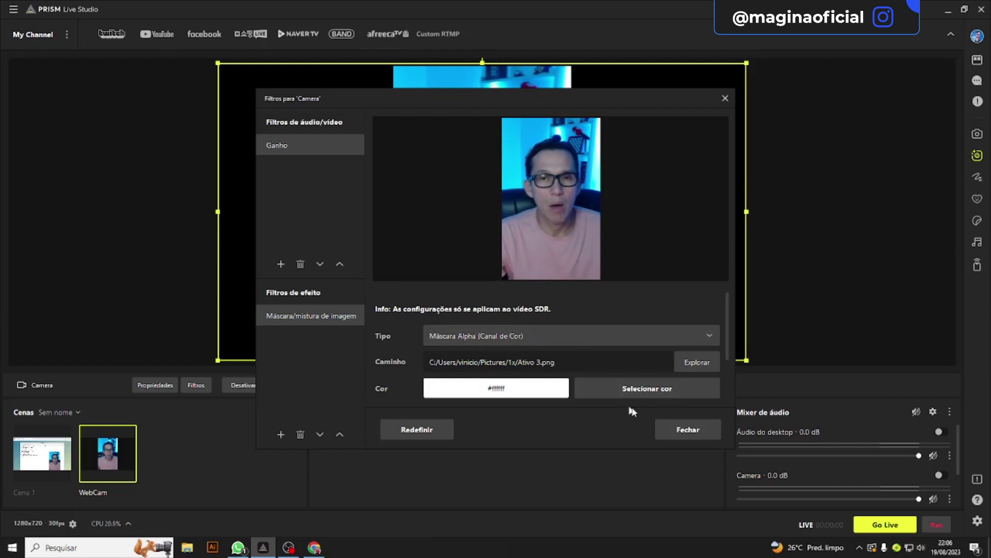
click(680, 432)
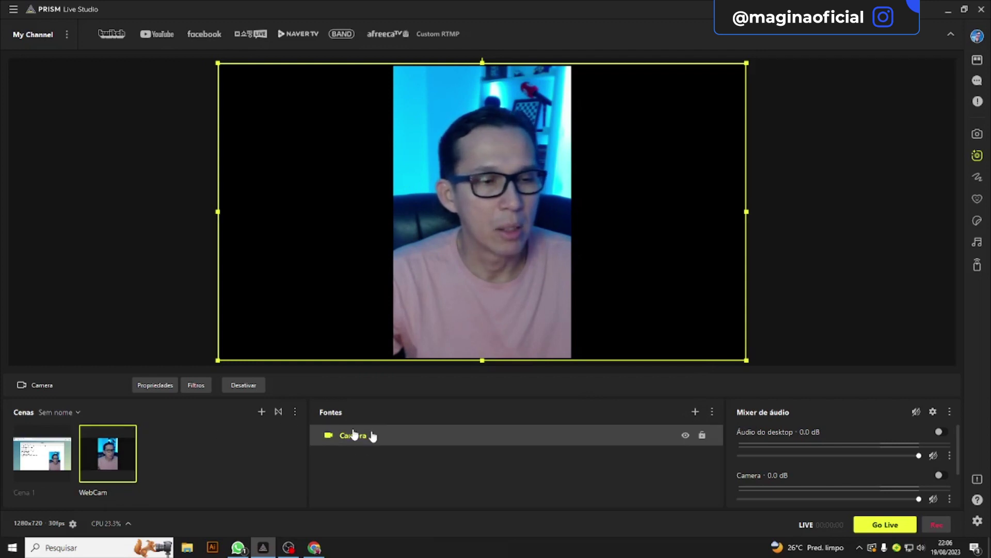
- Make the masked WebCam source in Cena 1 smaller and place it in the canvas's lower-right corner
click(42, 452)
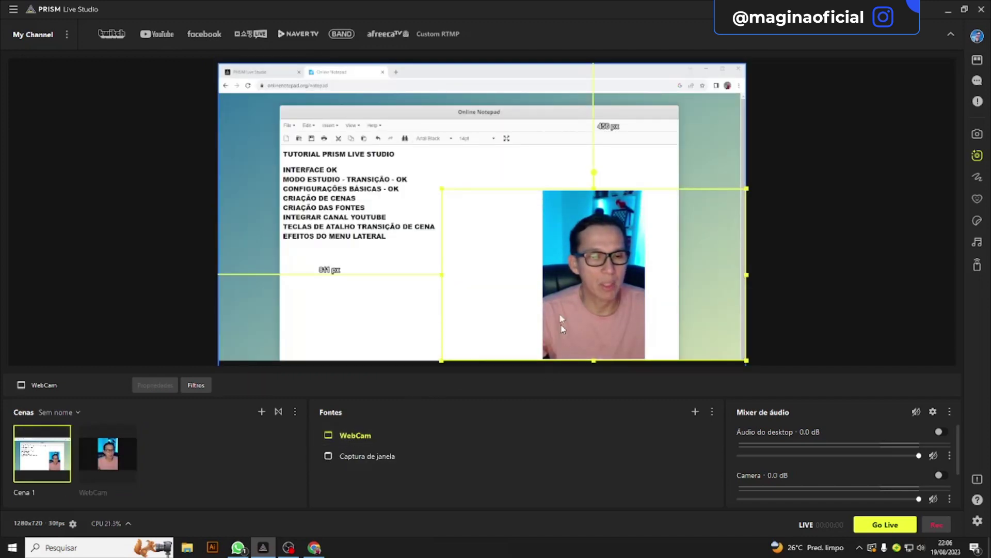
drag(577, 243, 250, 200)
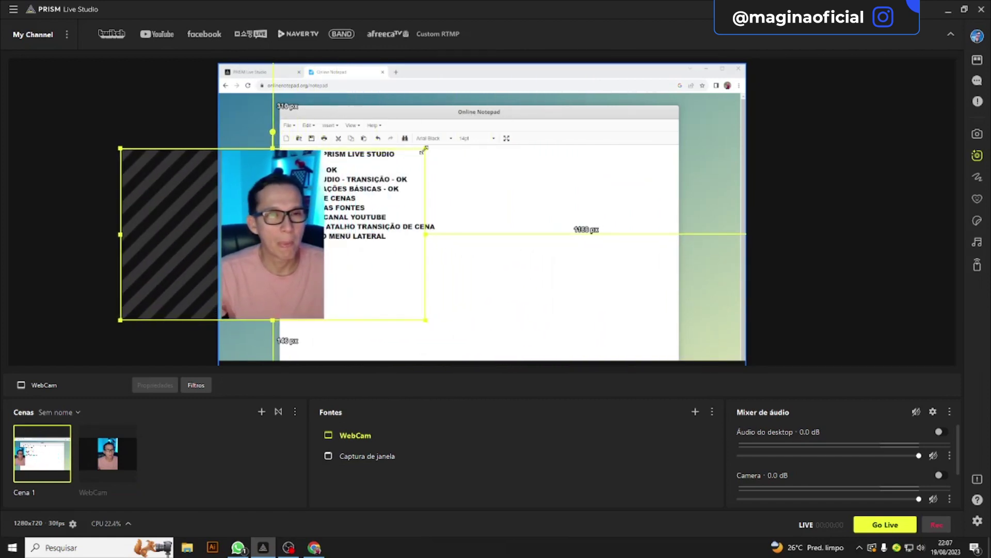
drag(424, 150, 378, 177)
drag(256, 265, 703, 320)
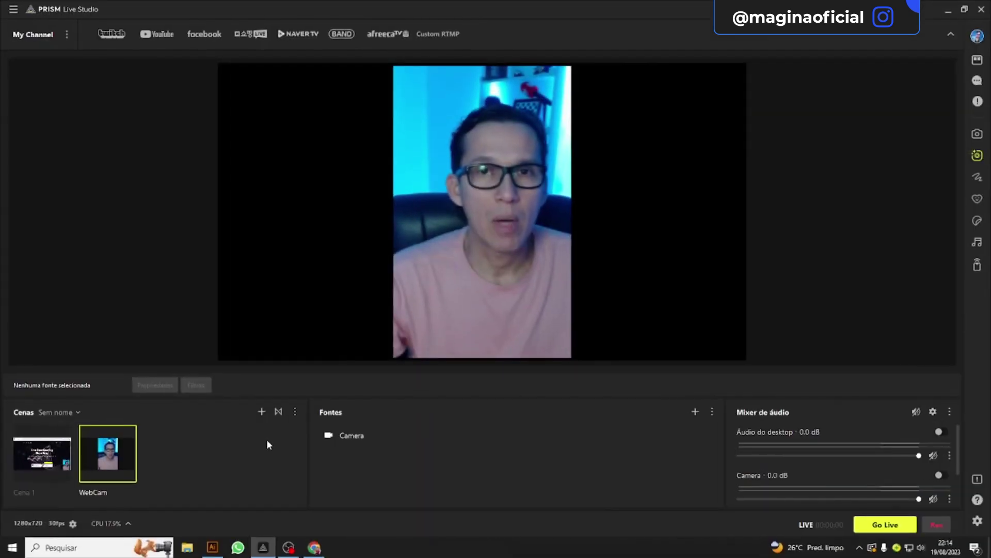
- Create a new scene named Cena 2 and add a new Captura de janela source to it with the suggested name
click(260, 413)
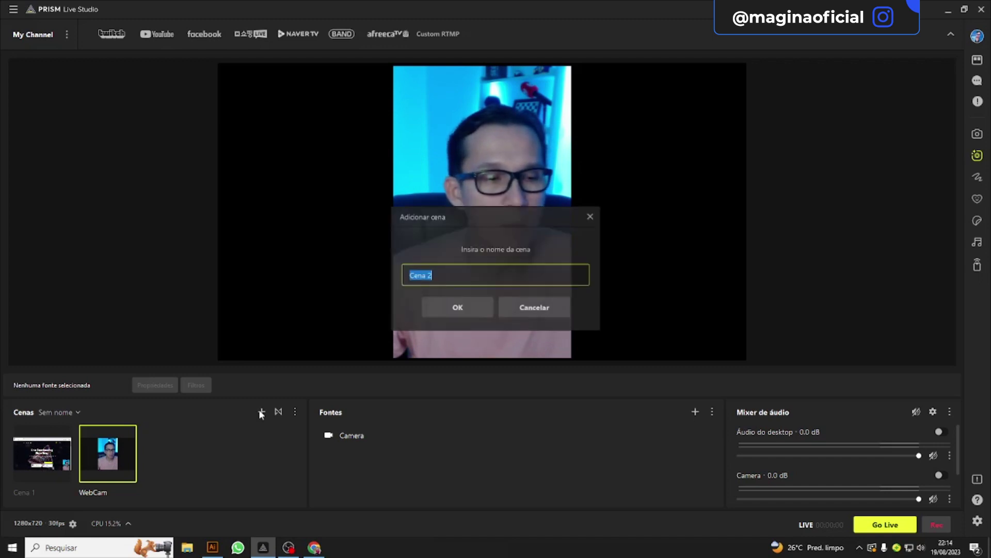
click(444, 310)
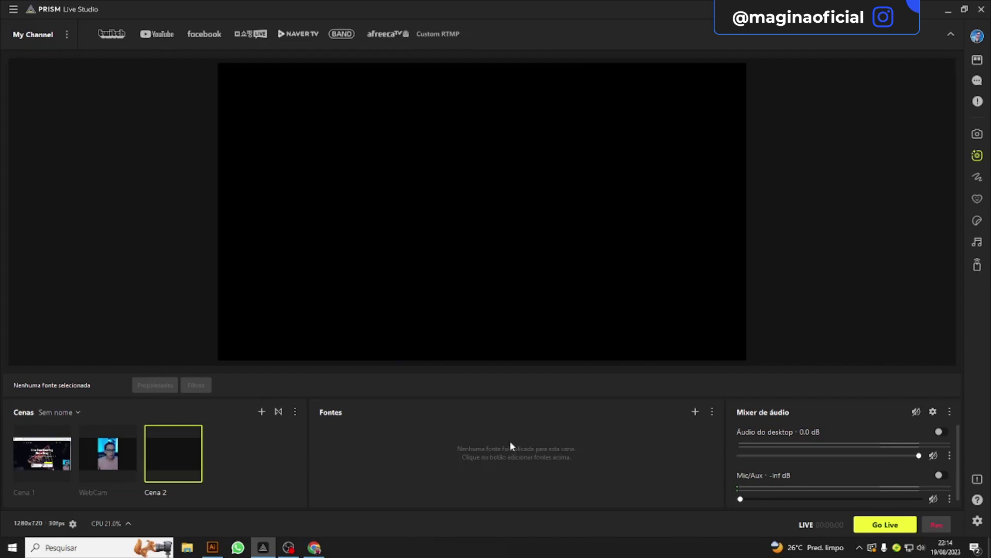
click(695, 413)
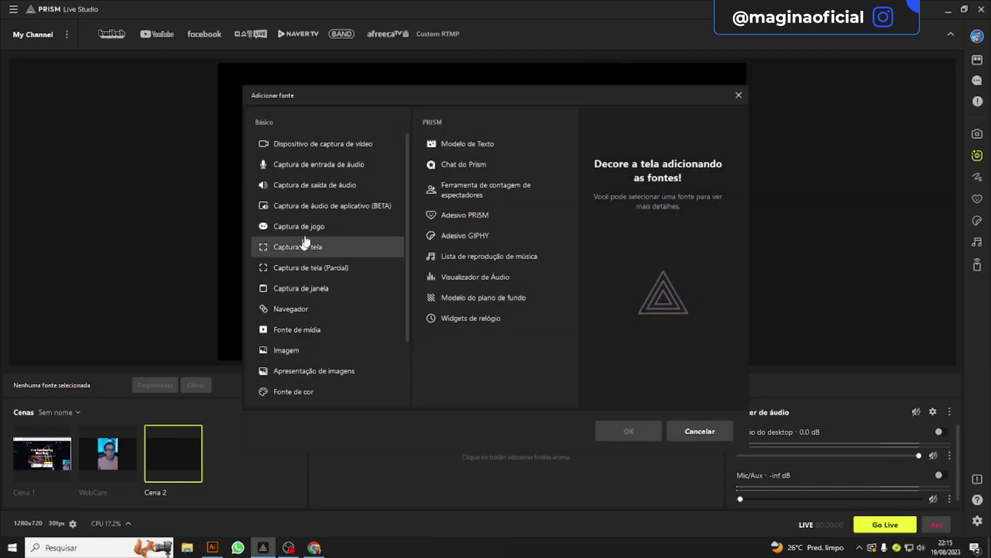
click(299, 288)
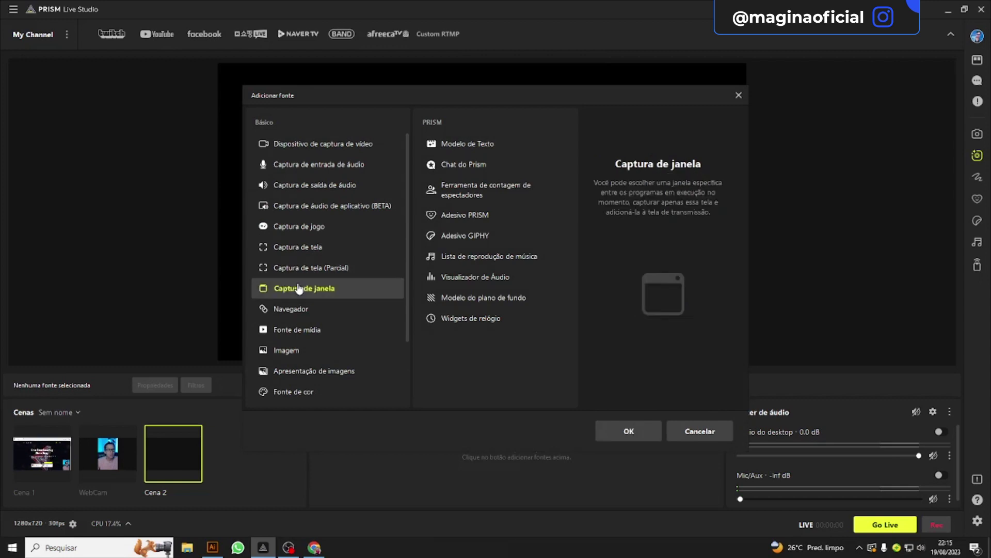
click(641, 431)
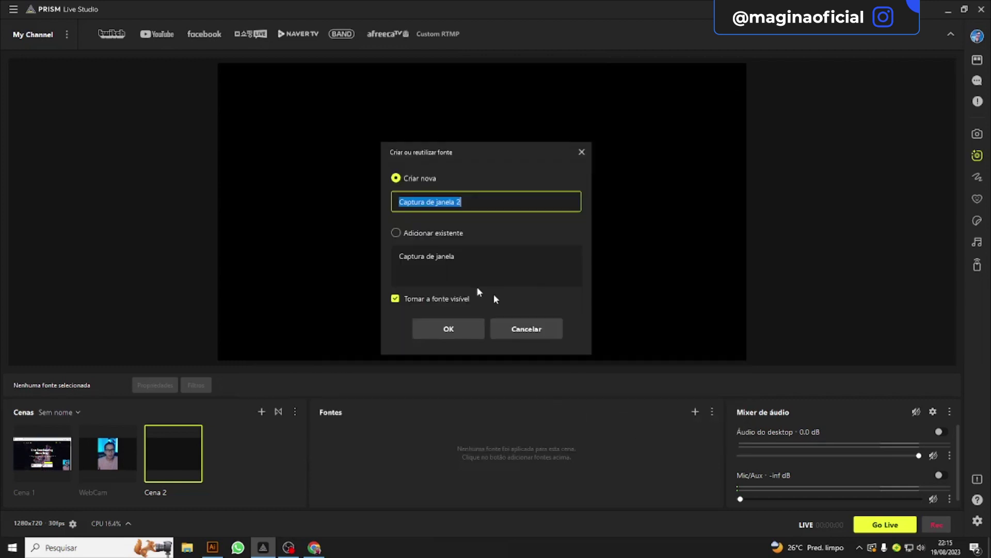
click(455, 329)
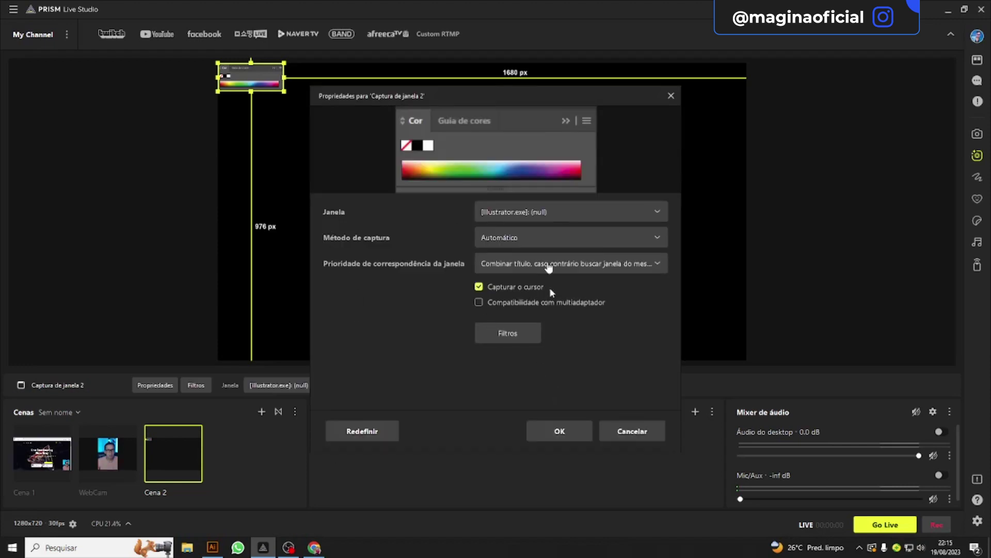
- Set the window capture to the Illustrator document window Sem título-2, accept the properties and deselect the source
click(538, 217)
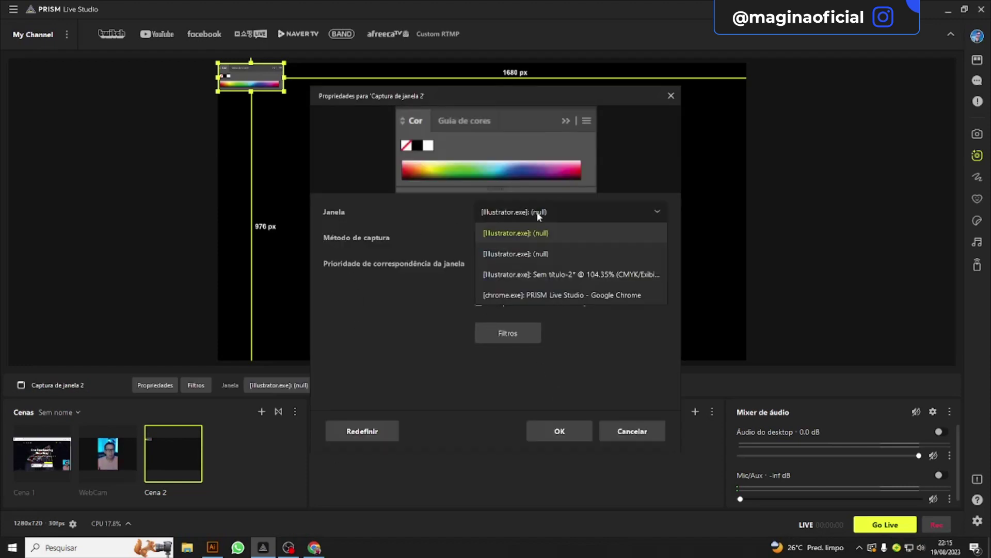
click(539, 275)
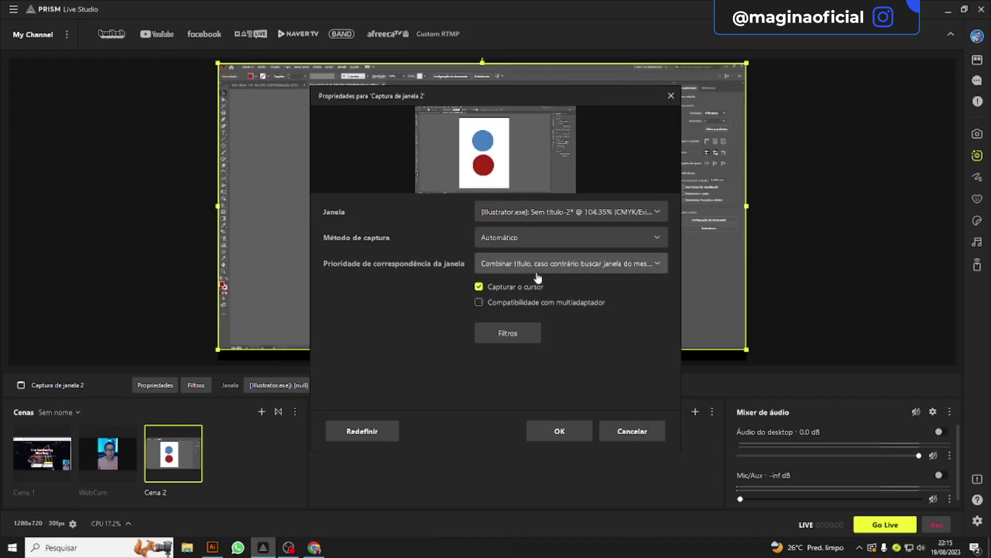
click(561, 428)
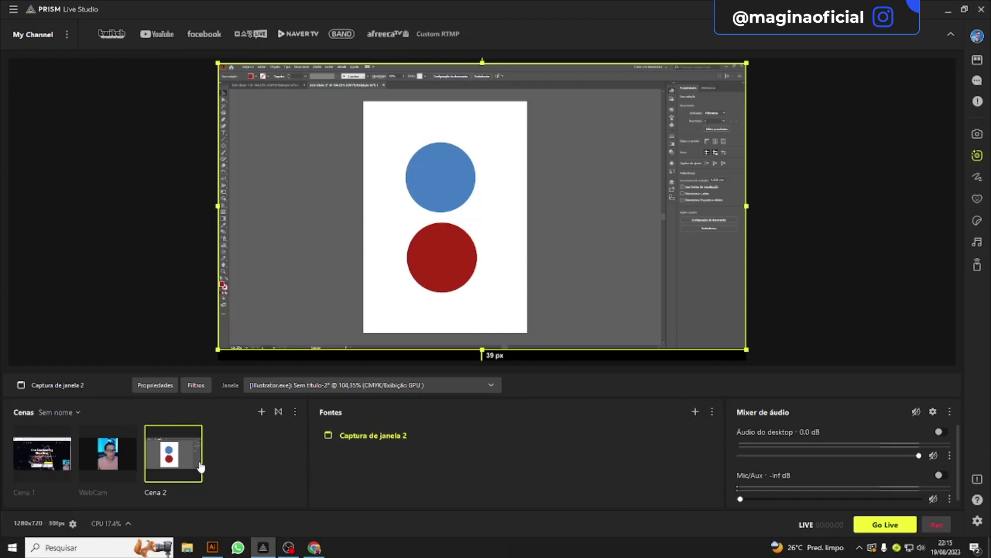
click(351, 480)
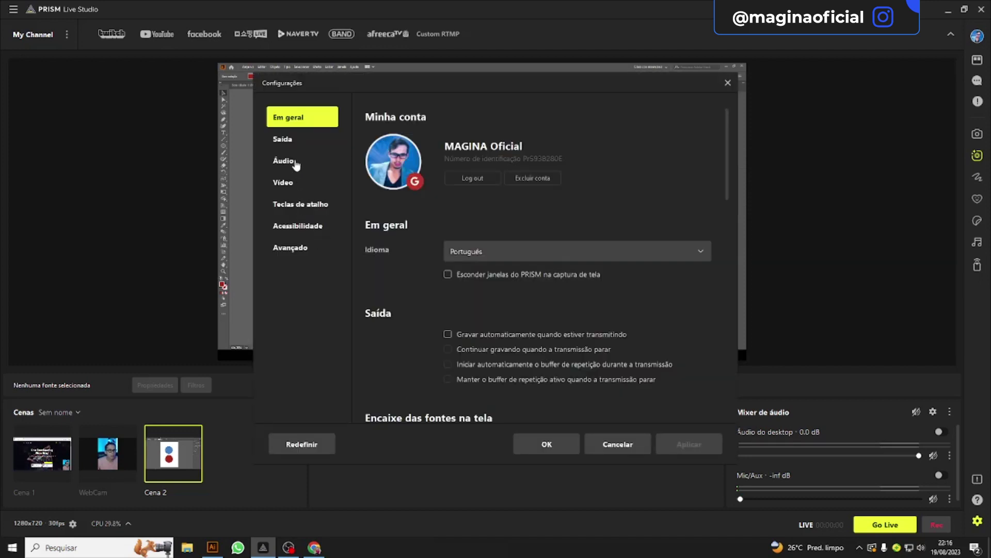
- Clear the scene-switch hotkey of Cena 1 in the hotkey settings and assign it to 1 again
click(299, 206)
scroll(528, 255, down, 9)
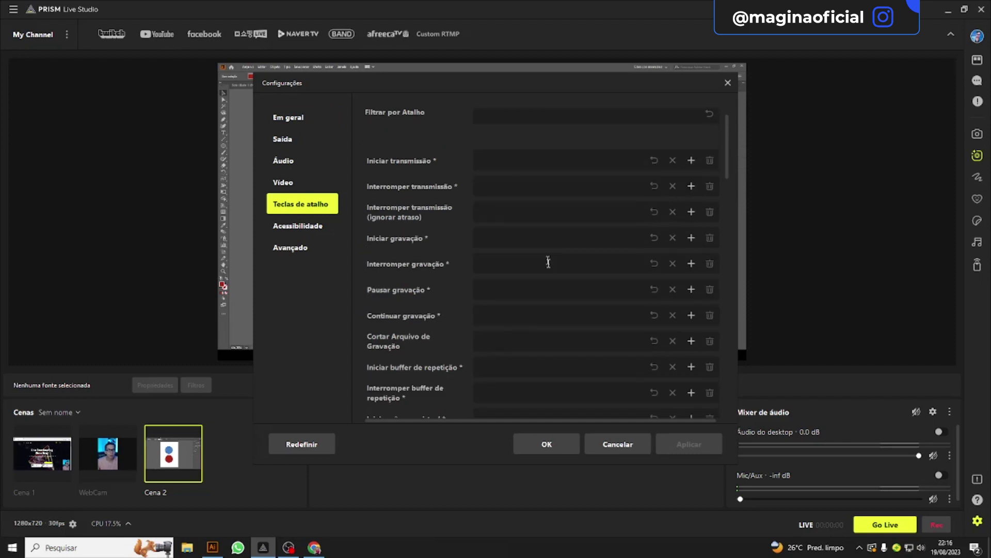
scroll(550, 269, down, 10)
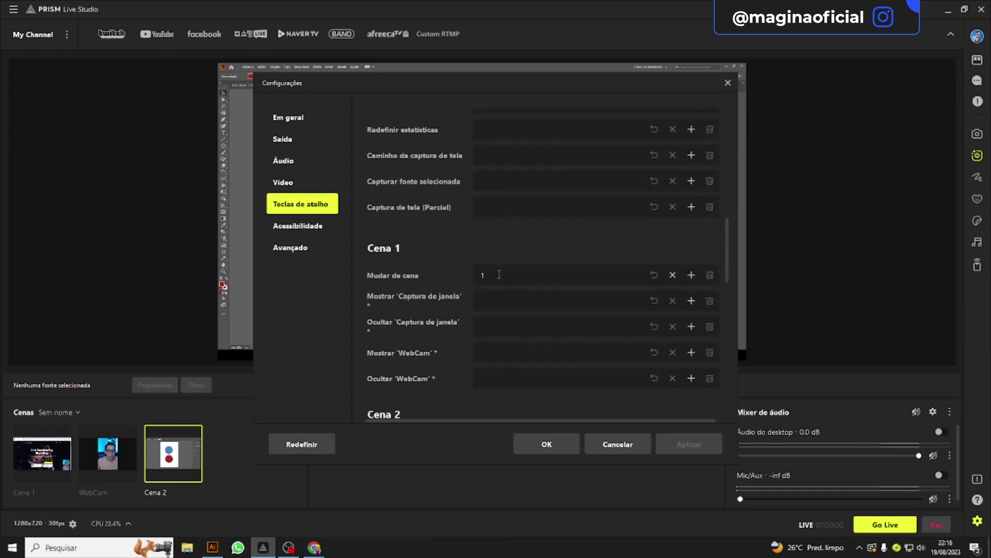
click(492, 274)
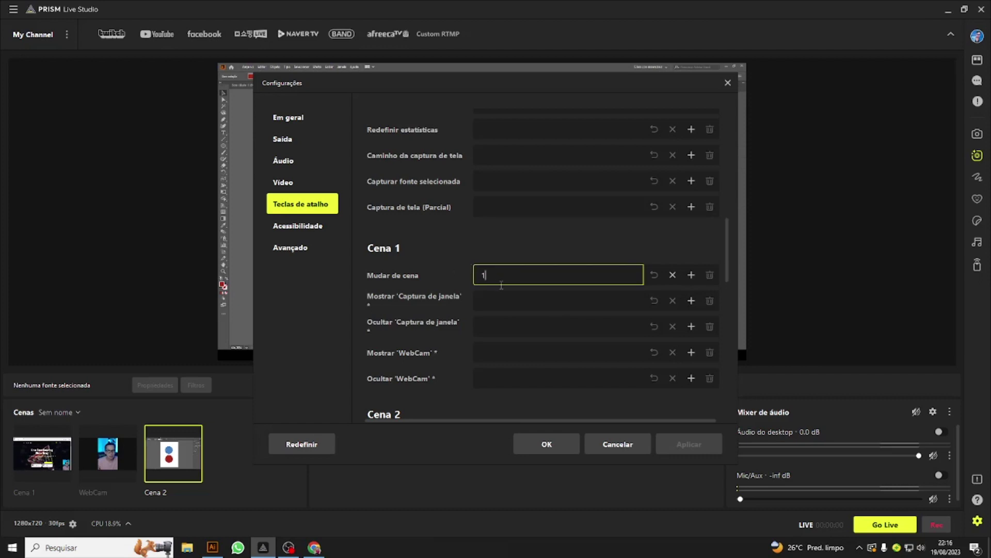
key(BackSpace)
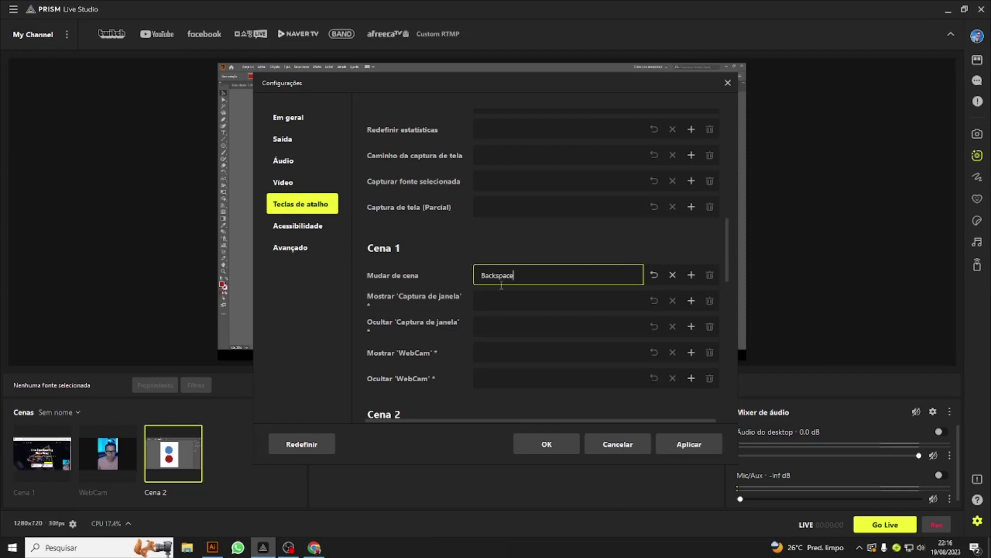
click(673, 275)
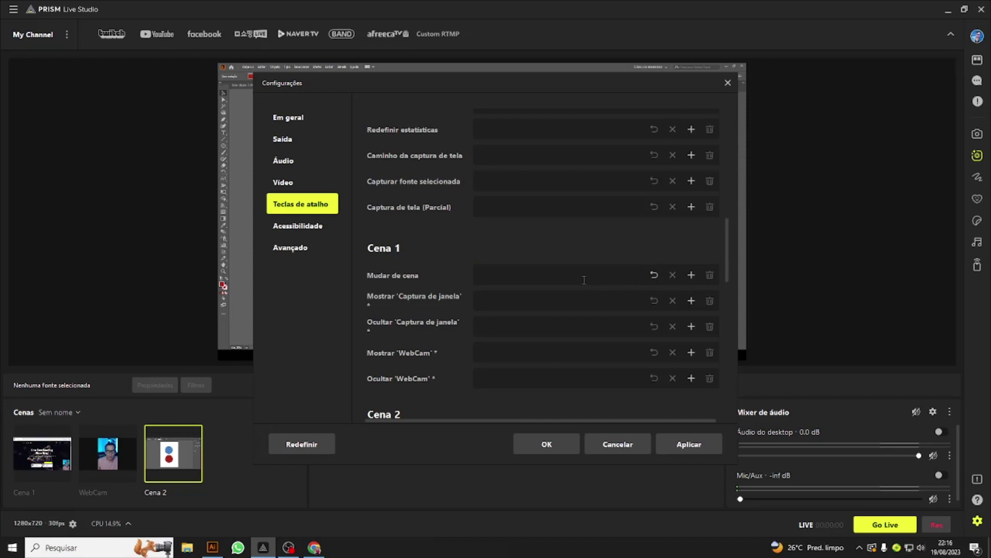
click(584, 279)
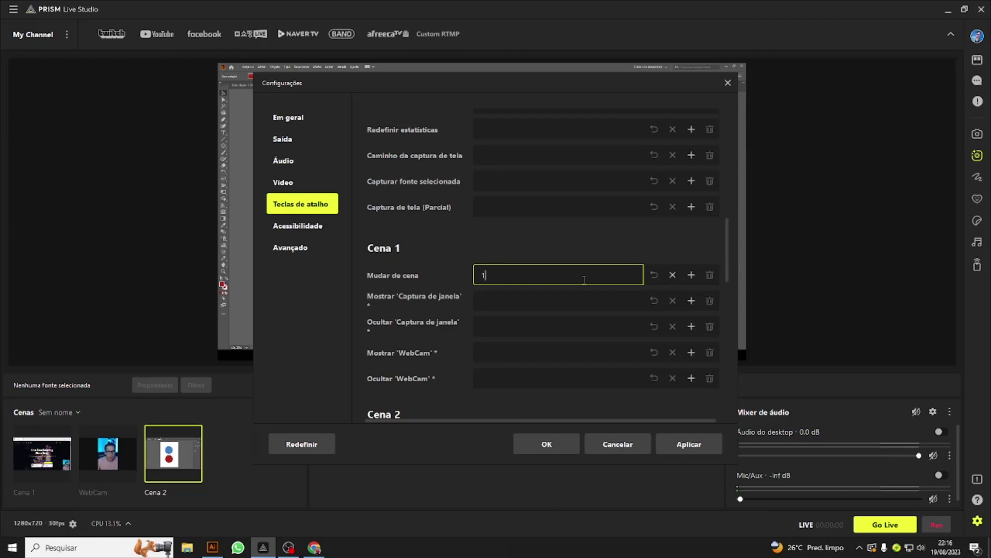
- Assign scene-switch hotkey 2 to Cena 2 and 3 to the WebCam scene, then apply and accept the settings
scroll(584, 280, down, 3)
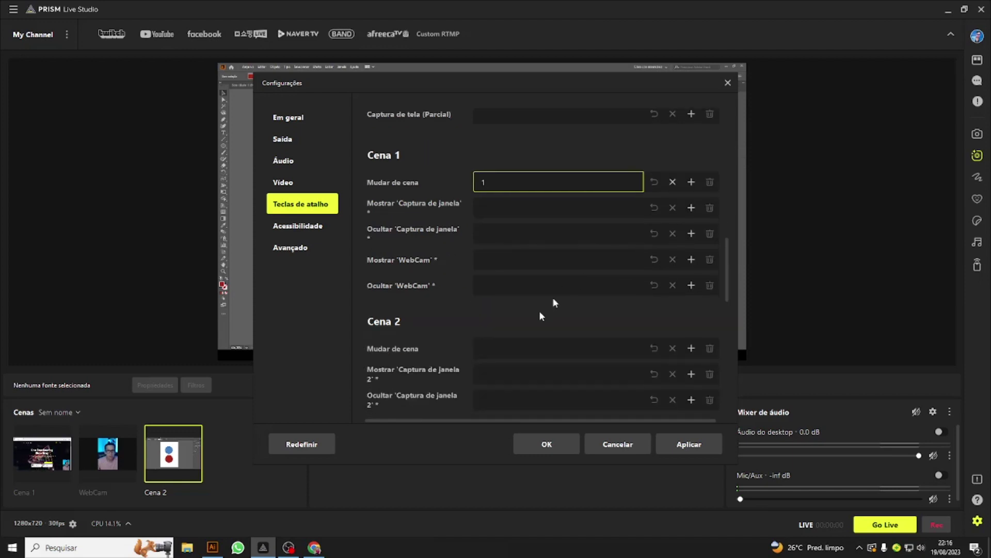
click(529, 350)
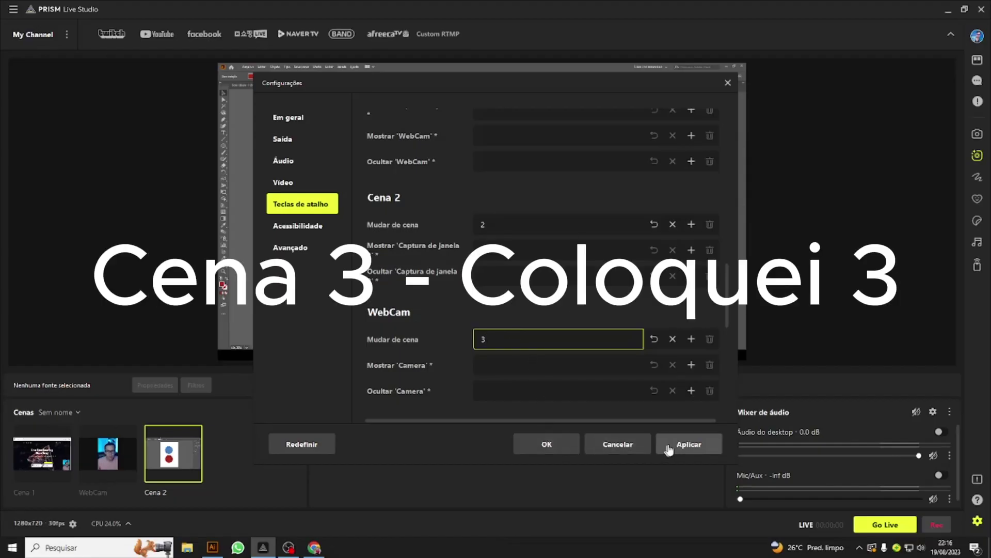
click(666, 444)
click(567, 452)
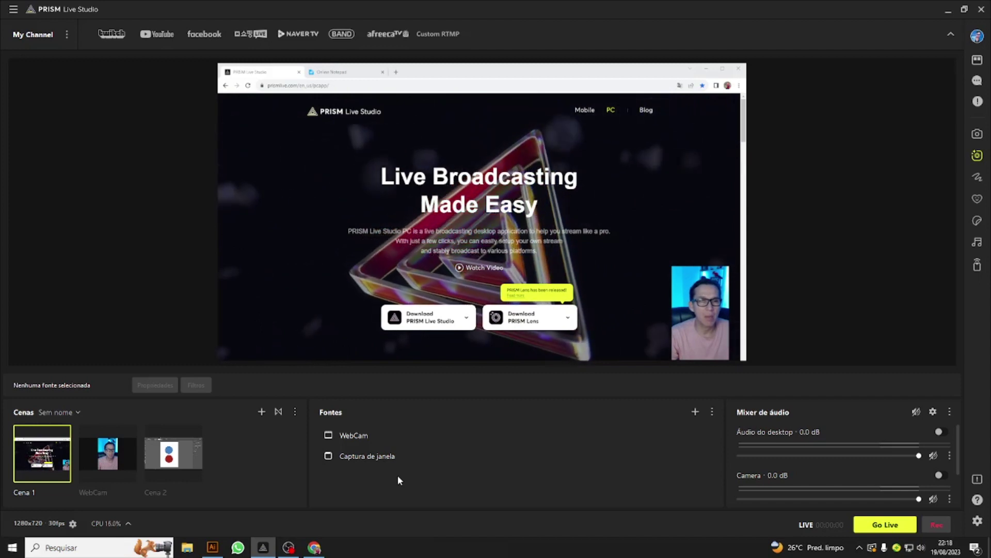
- Test the scene hotkeys by switching to the WebCam scene and back to Cena 1
key(F2)
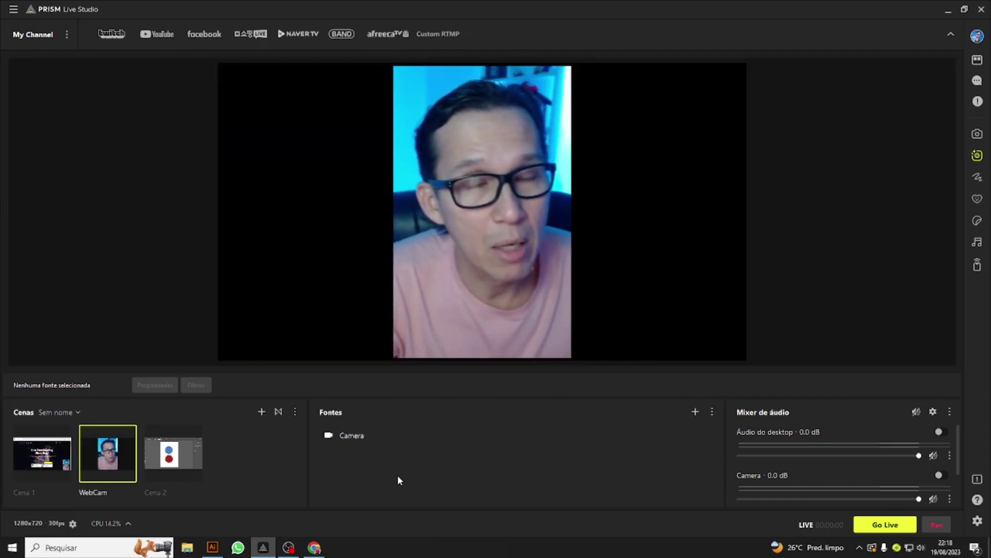
key(F1)
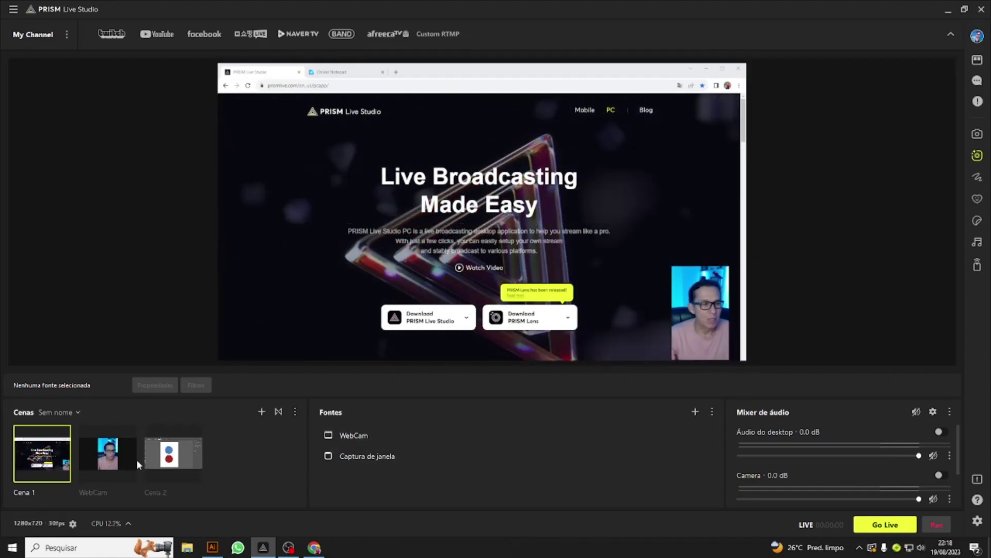
- Switch to Chrome, view the tutorial checklist in Online Notepad, and return to PRISM Live Studio
click(313, 548)
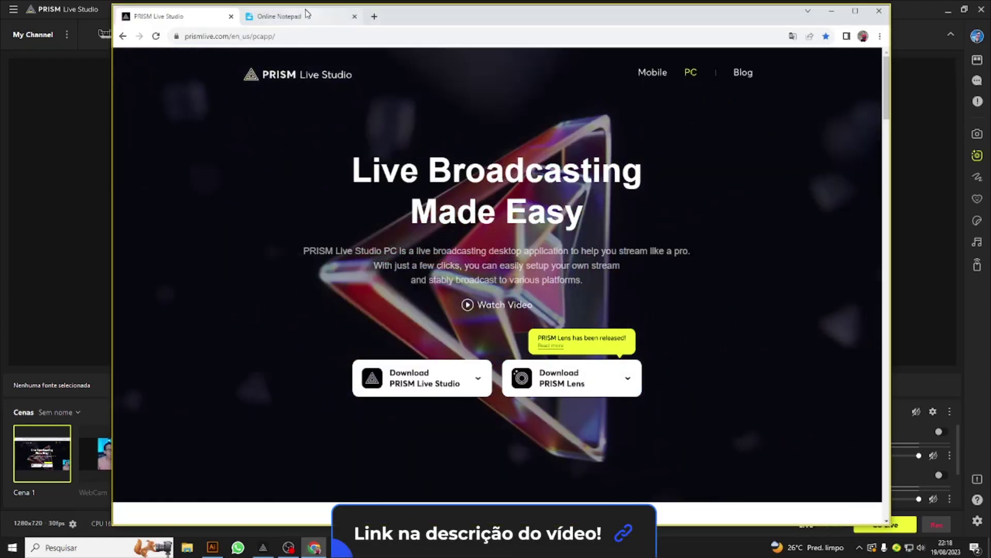
click(306, 15)
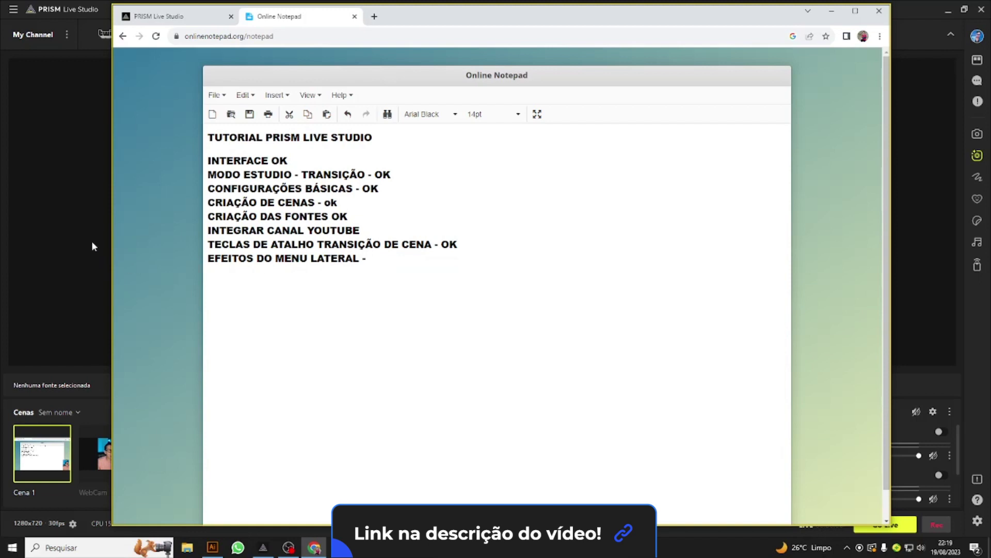
click(92, 240)
- Show Cena 2, turn on drawing mode and set the pen to a thicker stroke in turquoise
click(176, 454)
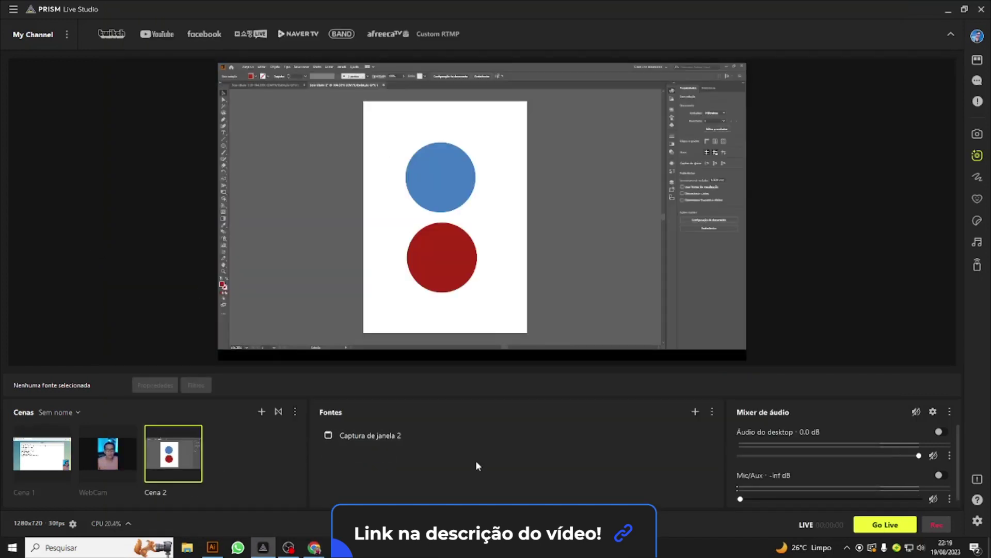
click(978, 178)
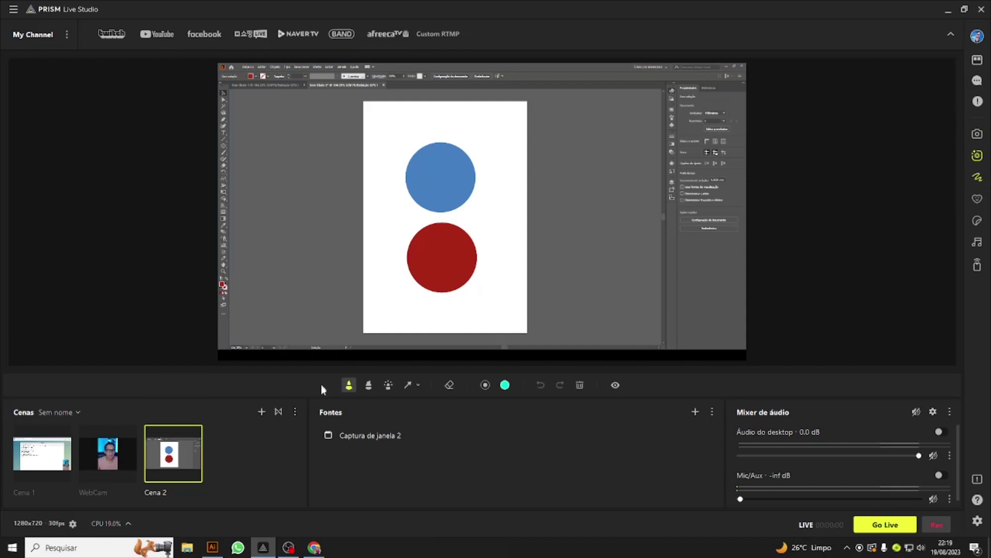
click(485, 385)
click(500, 407)
click(506, 385)
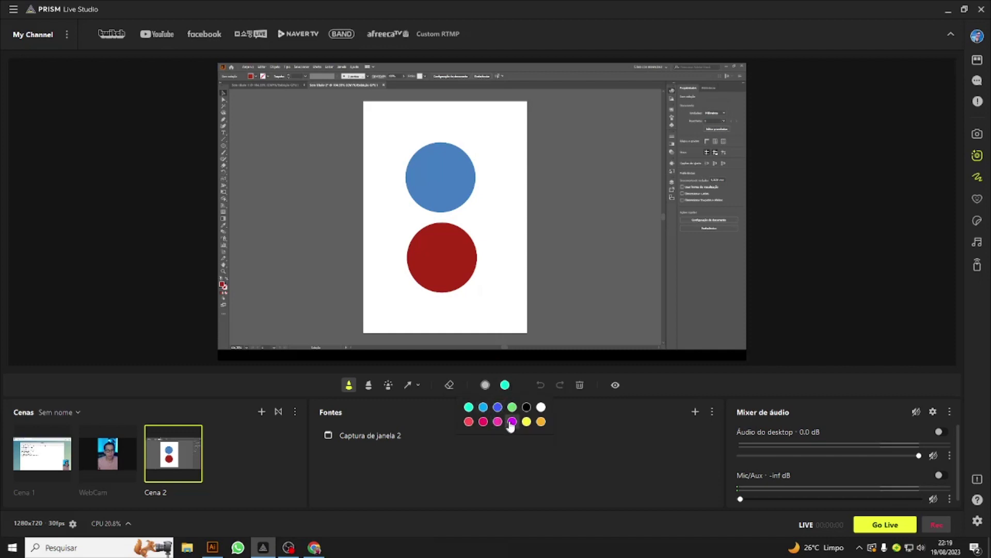
click(469, 407)
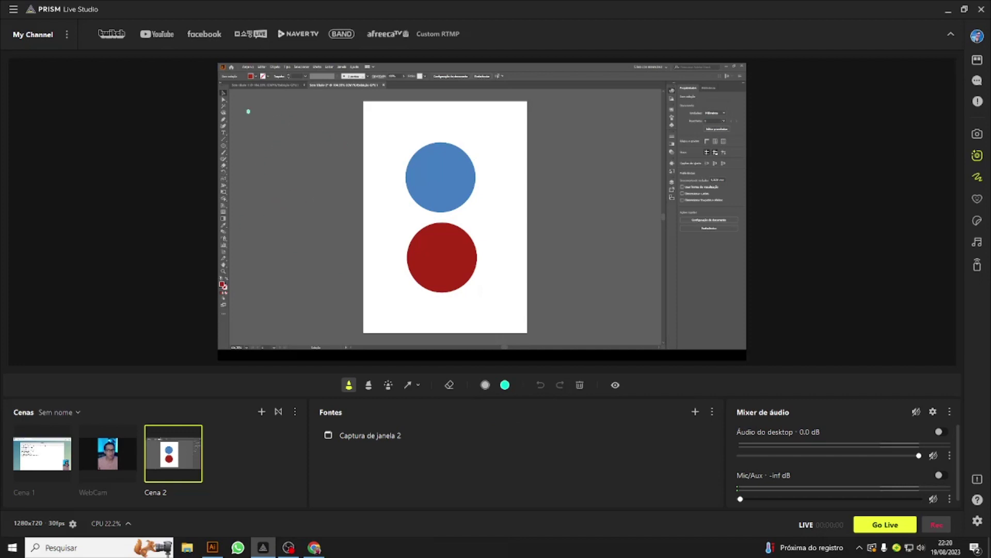
- Draw a bracket beside Illustrator's toolbar, an arrow to the blue circle, a check mark for each circle and a box around the blue one
mouse_move(234, 93)
mouse_down()
mouse_move(269, 129)
mouse_move(252, 279)
mouse_move(233, 303)
mouse_up()
mouse_move(291, 171)
mouse_down()
mouse_move(388, 179)
mouse_move(363, 209)
mouse_up()
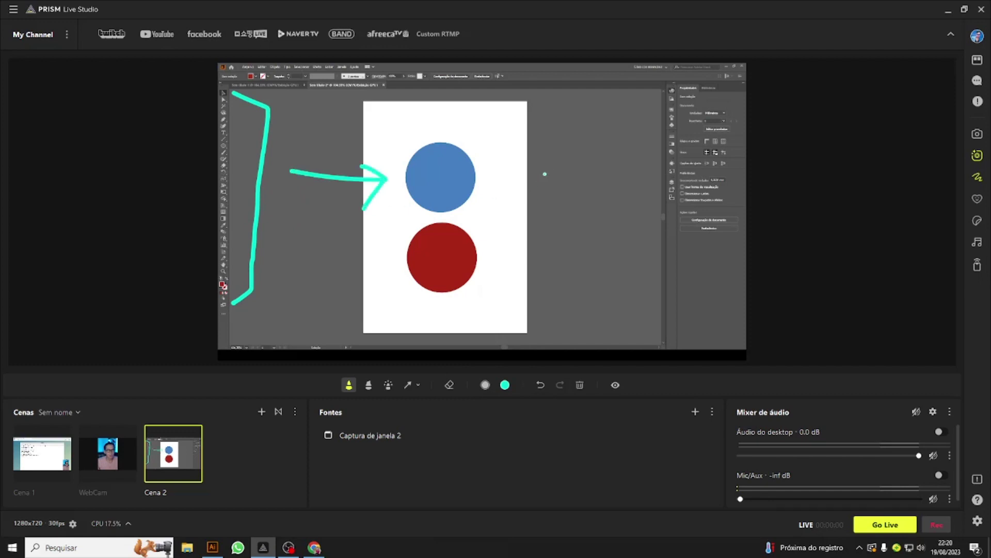
mouse_move(489, 154)
mouse_down()
mouse_move(501, 182)
mouse_move(543, 159)
mouse_up()
drag(429, 250, 486, 244)
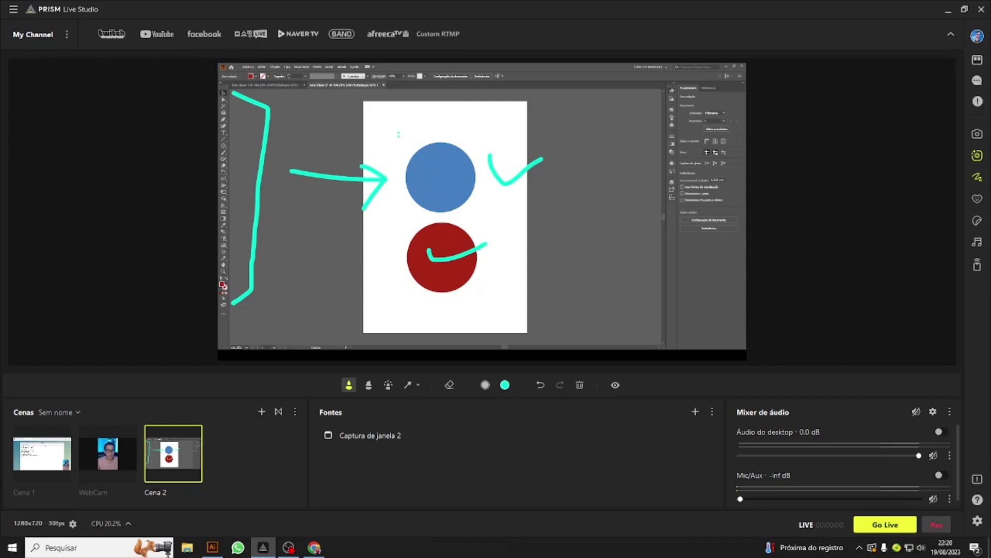
drag(400, 141, 399, 225)
mouse_move(408, 131)
mouse_down()
mouse_move(467, 136)
mouse_move(486, 214)
mouse_move(424, 219)
mouse_up()
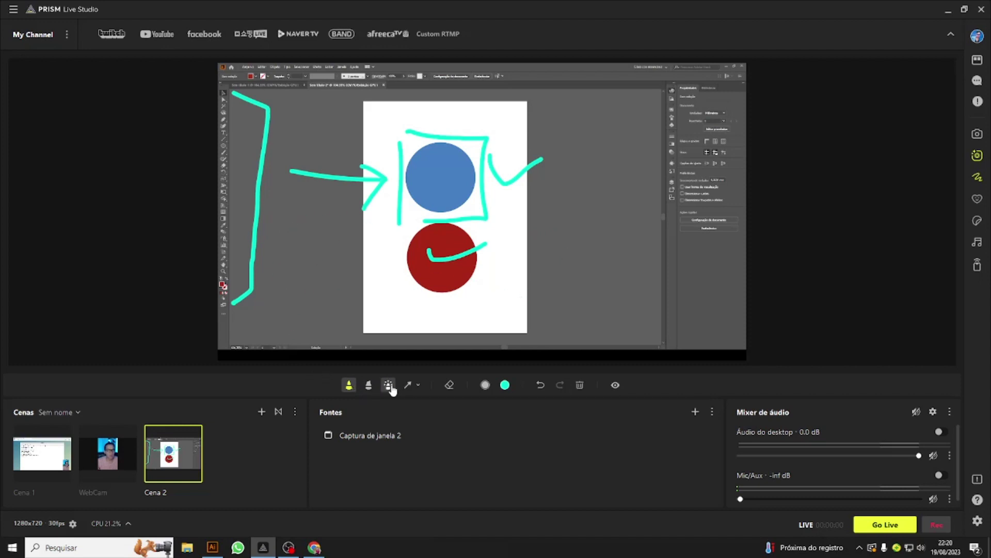
- Erase the bracket, the hand-drawn arrow and the check mark beside the blue circle
click(449, 385)
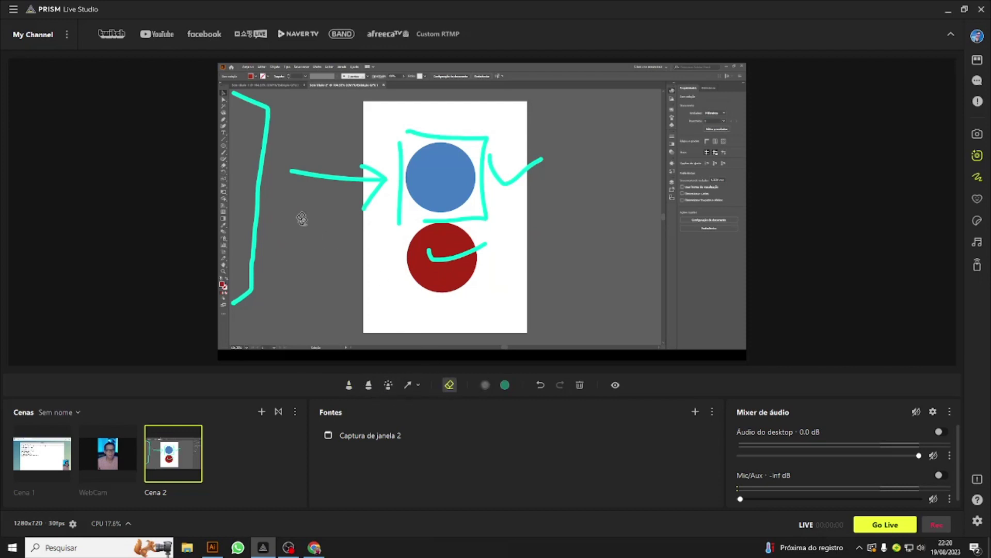
click(267, 137)
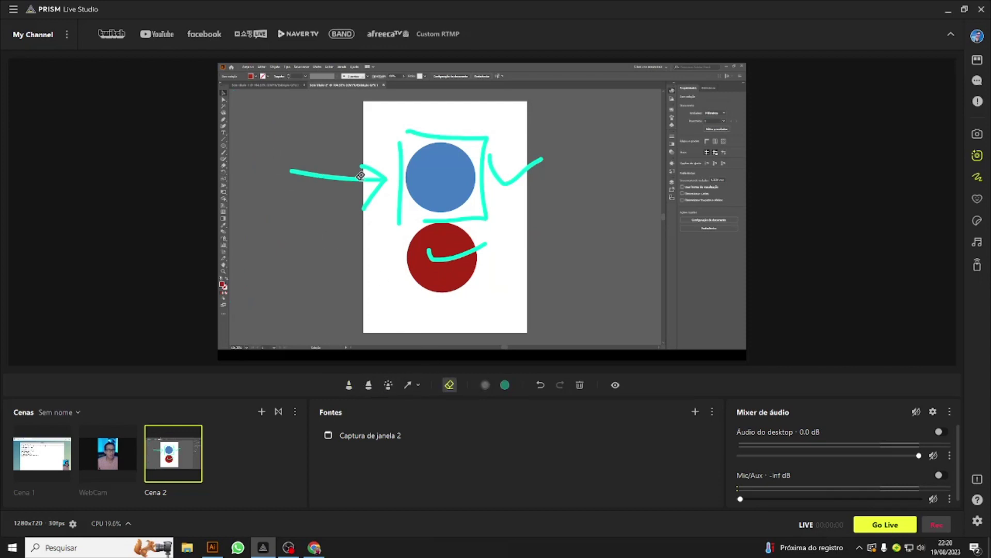
click(379, 184)
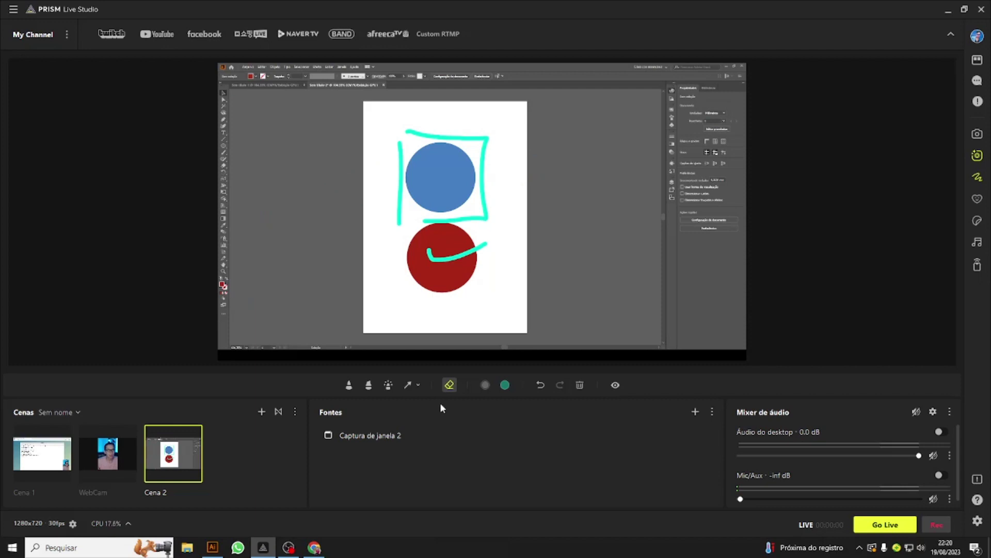
- Draw straight turquoise arrows pointing to Illustrator's fill swatch, Preferências, the Propriedades panel and two spots on the toolbar
click(407, 388)
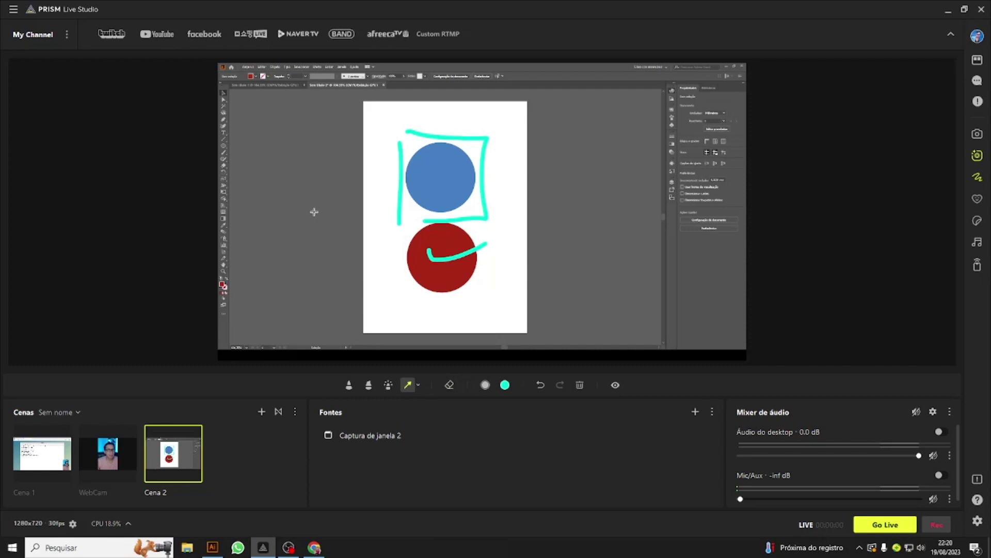
mouse_move(331, 232)
mouse_down()
mouse_move(250, 281)
mouse_move(224, 282)
mouse_move(232, 283)
mouse_up()
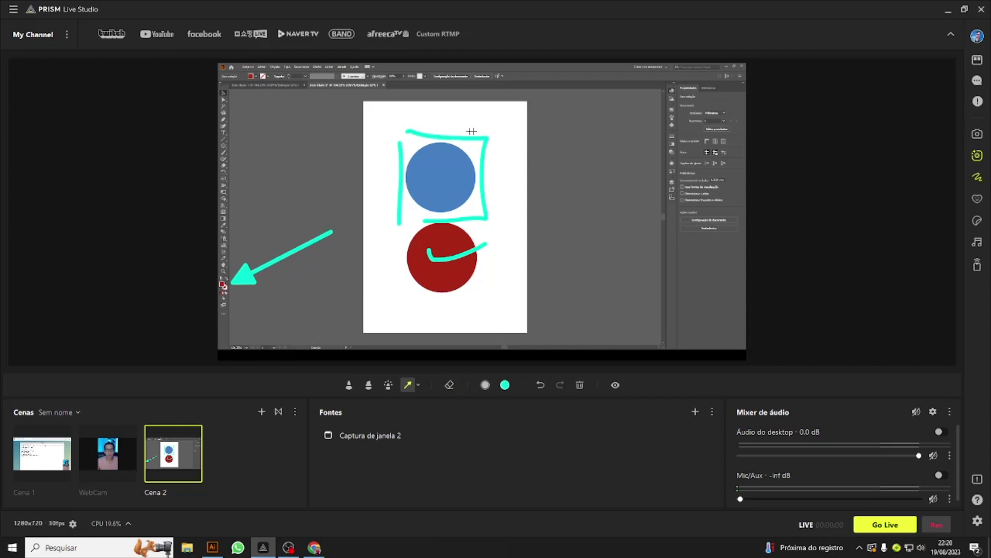
drag(537, 191, 482, 80)
drag(587, 110, 680, 86)
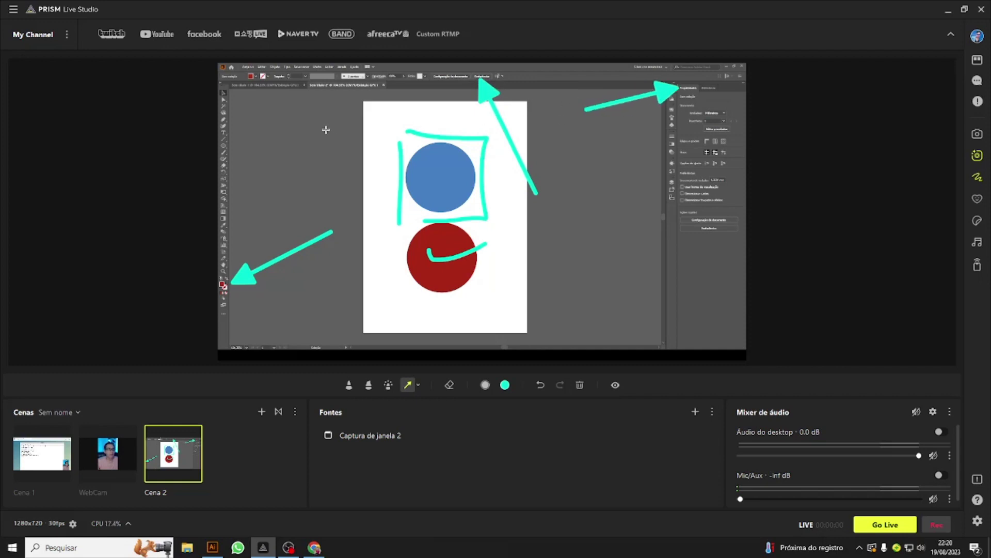
drag(326, 130, 231, 121)
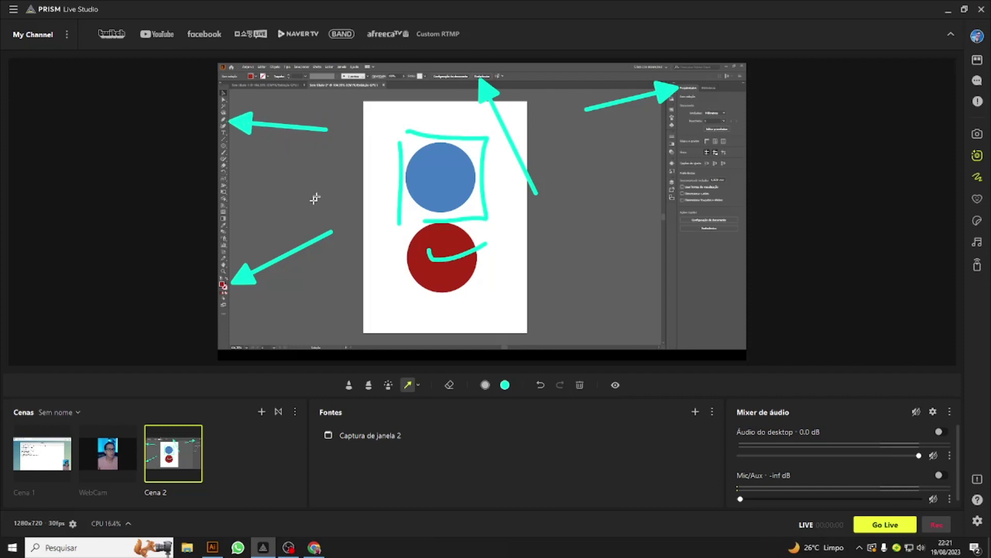
drag(319, 196, 231, 218)
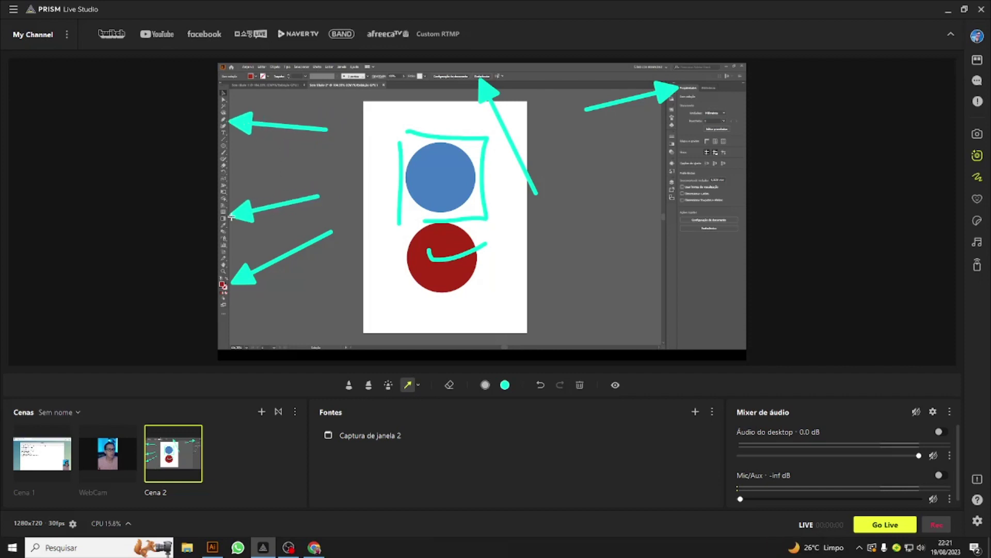
- Change the drawing colour to purple and draw an arrow pointing to Configuração de documento in the Propriedades panel
click(505, 385)
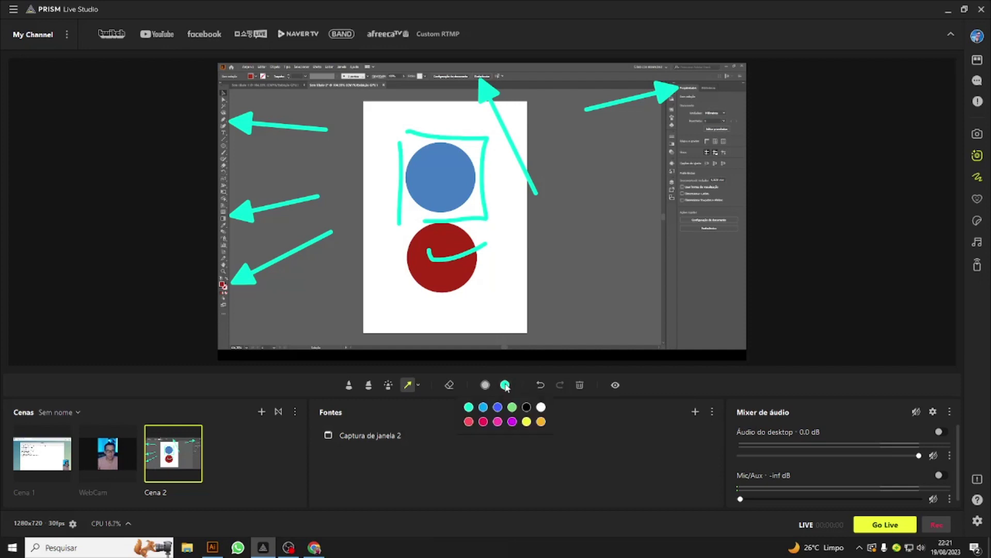
click(512, 422)
drag(625, 260, 690, 223)
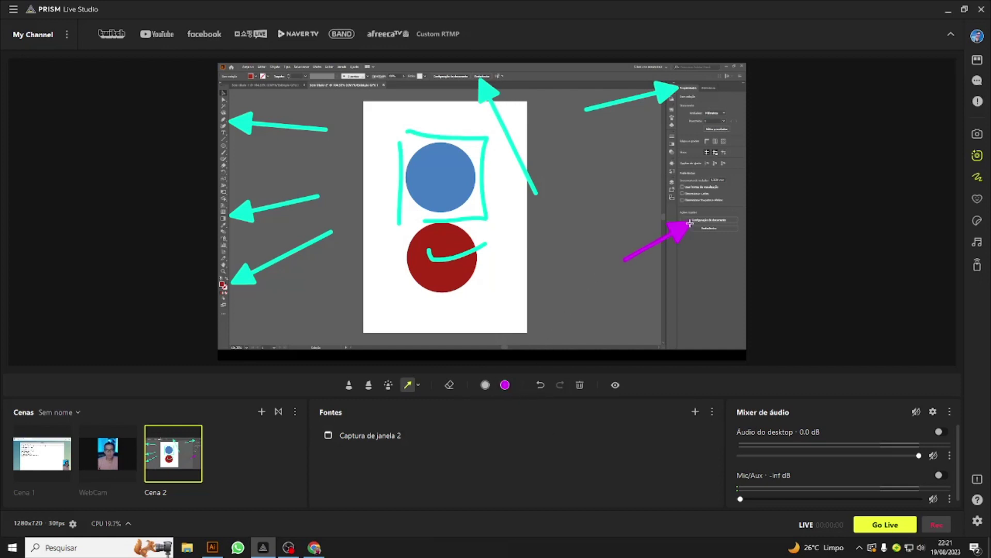
- Draw a purple curve around the underside of the red circle and a ring inside the blue circle with the glow pen
click(388, 385)
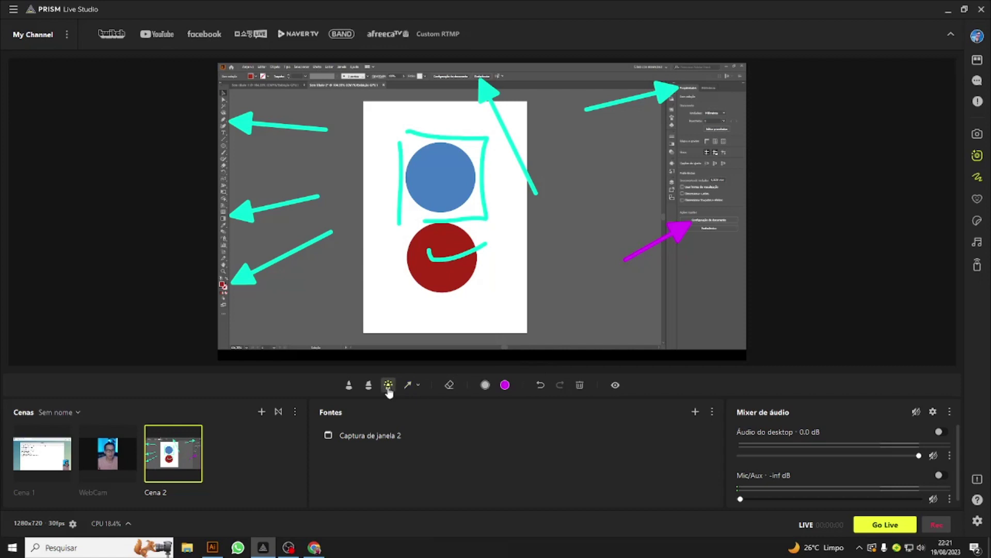
mouse_move(510, 288)
mouse_down()
mouse_move(496, 297)
mouse_move(403, 247)
mouse_up()
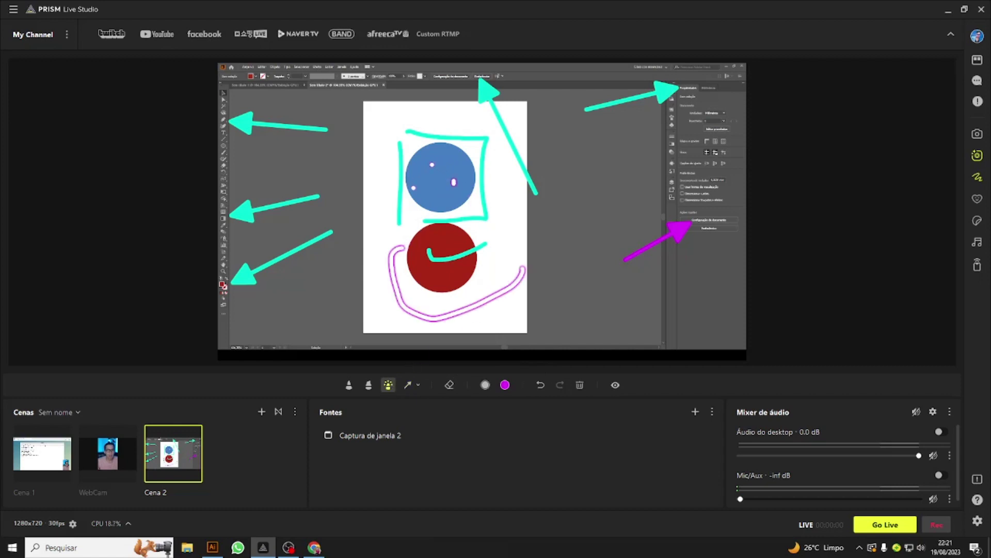
drag(452, 182, 452, 180)
- Draw purple highlighter strokes leading into the blue circle and across the red circle from both sides
click(368, 385)
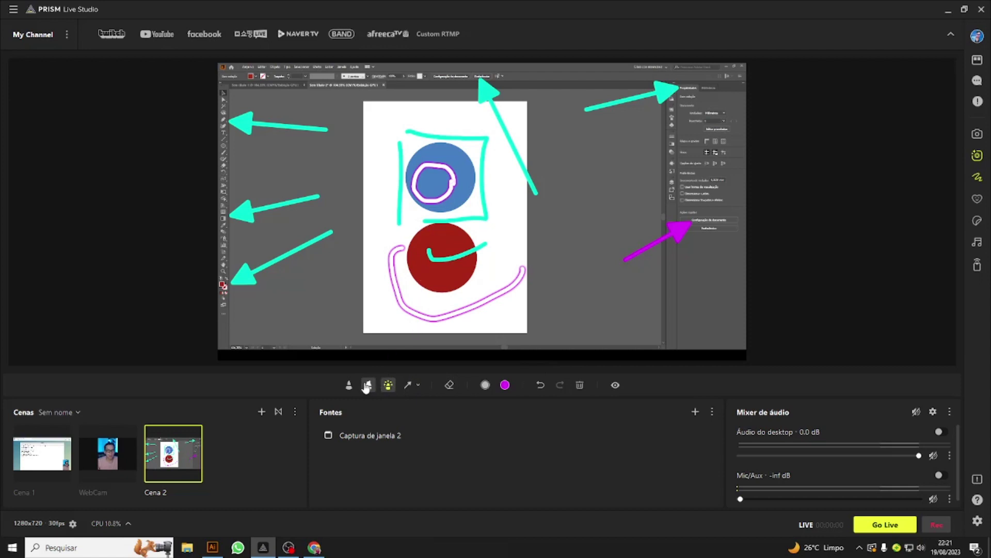
drag(331, 168, 412, 183)
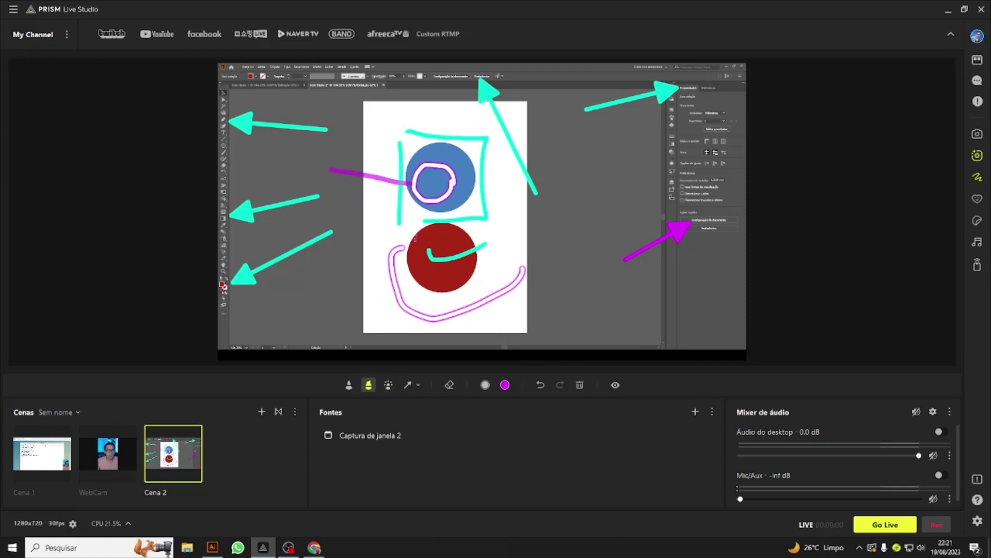
drag(349, 270, 455, 262)
drag(525, 253, 458, 269)
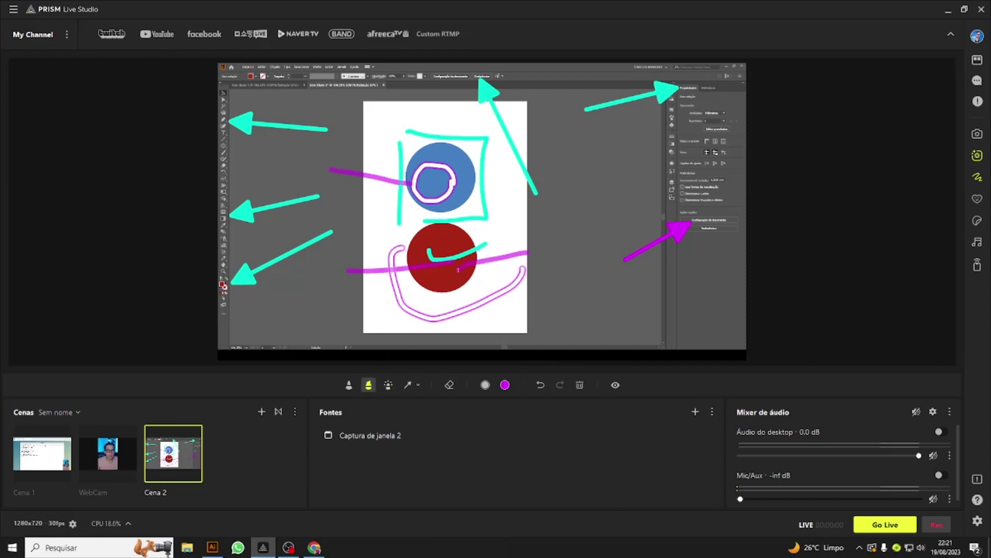
- Draw straight purple lines leading to the tail of the purple arrow and across the top of the red circle
drag(561, 221, 628, 261)
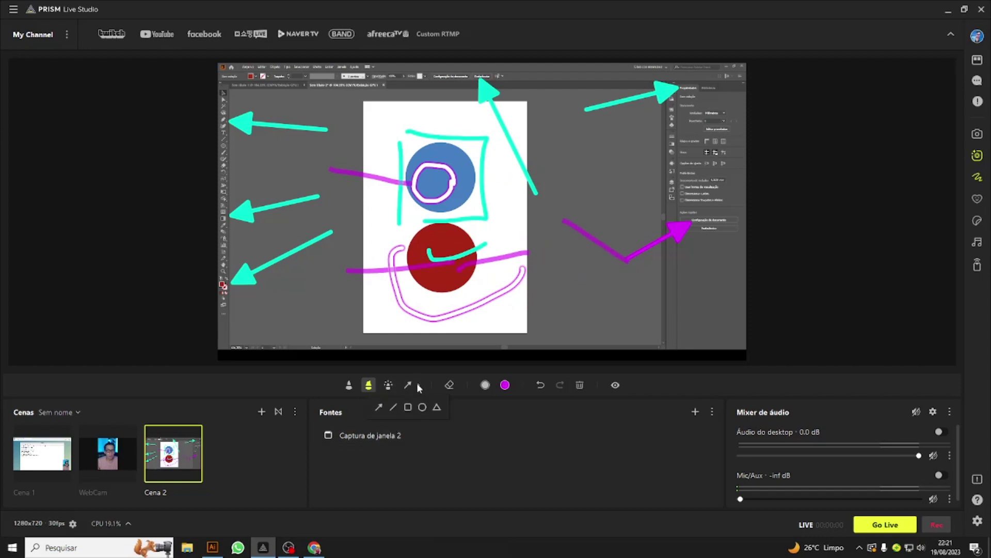
click(393, 407)
drag(359, 232, 469, 227)
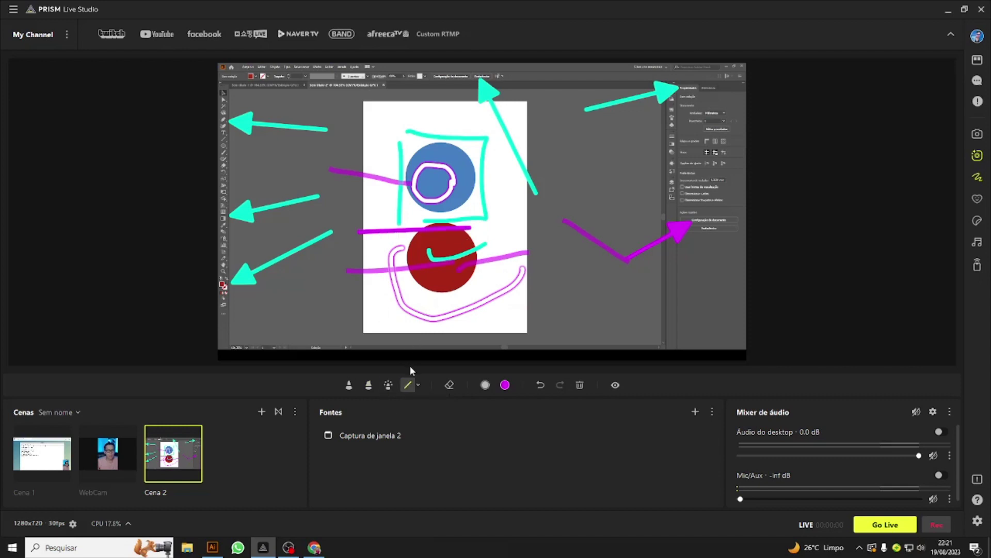
- Draw purple rectangles over the artboard's right edge, around the Propriedades panel and around Illustrator's toolbar
click(417, 385)
click(409, 407)
mouse_move(505, 225)
mouse_down()
mouse_move(525, 274)
mouse_move(564, 301)
mouse_up()
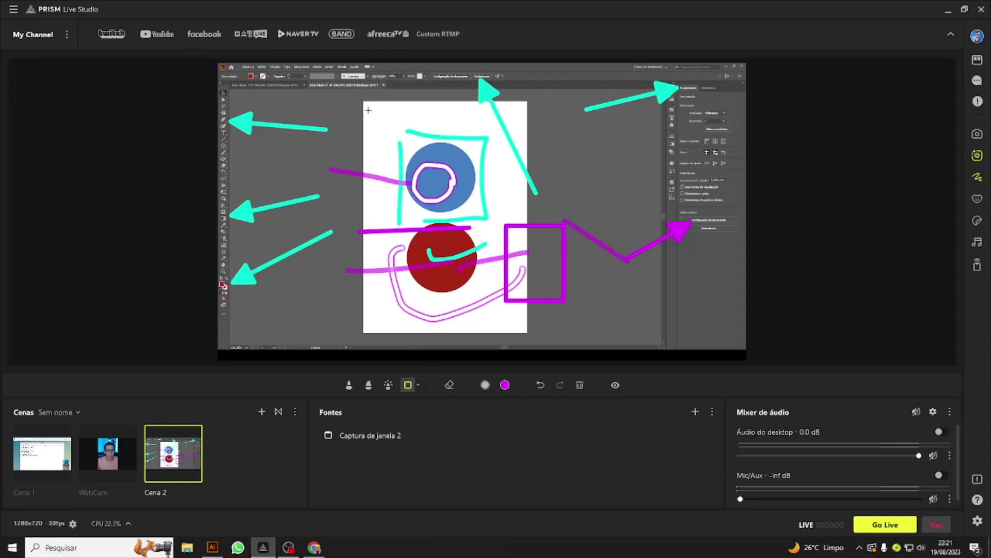
mouse_move(672, 88)
mouse_down()
mouse_move(682, 150)
mouse_move(719, 203)
mouse_move(739, 212)
mouse_up()
mouse_move(223, 81)
mouse_down()
mouse_move(239, 91)
mouse_move(216, 320)
mouse_up()
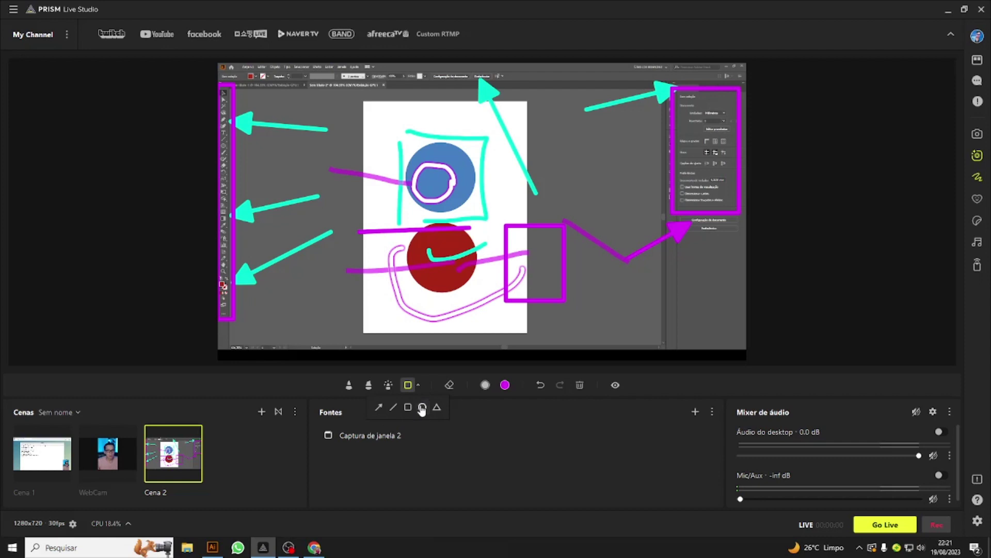
- Draw purple ellipses around the red circle and the blue circle
click(420, 407)
drag(397, 301, 489, 210)
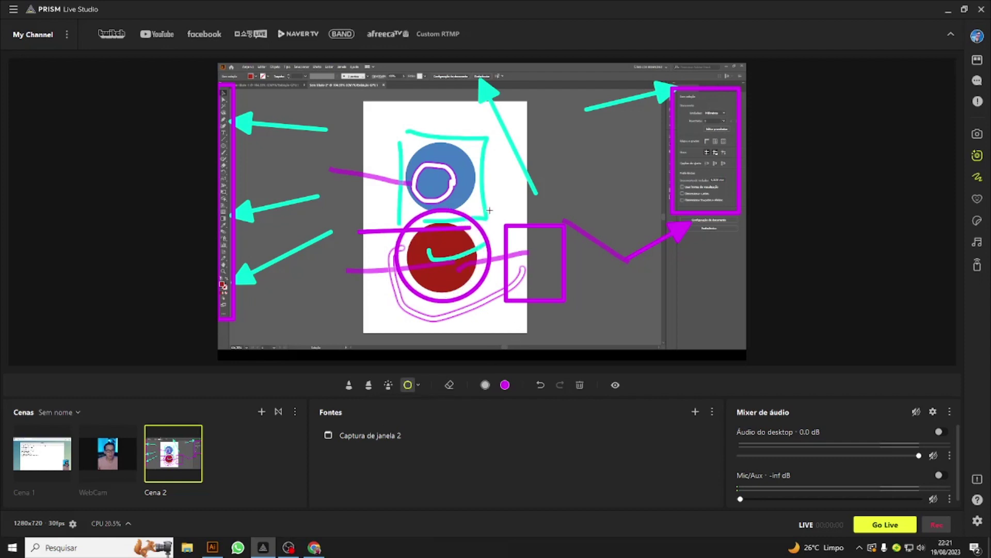
drag(385, 130, 494, 222)
- Draw a purple triangle at the artboard's left edge, beside the red circle
click(416, 386)
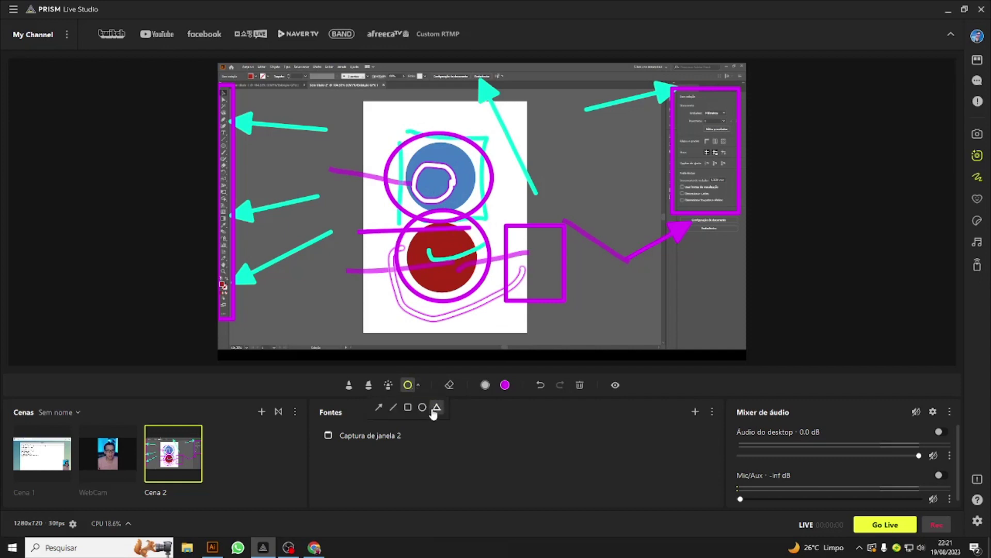
click(436, 408)
drag(338, 299, 385, 231)
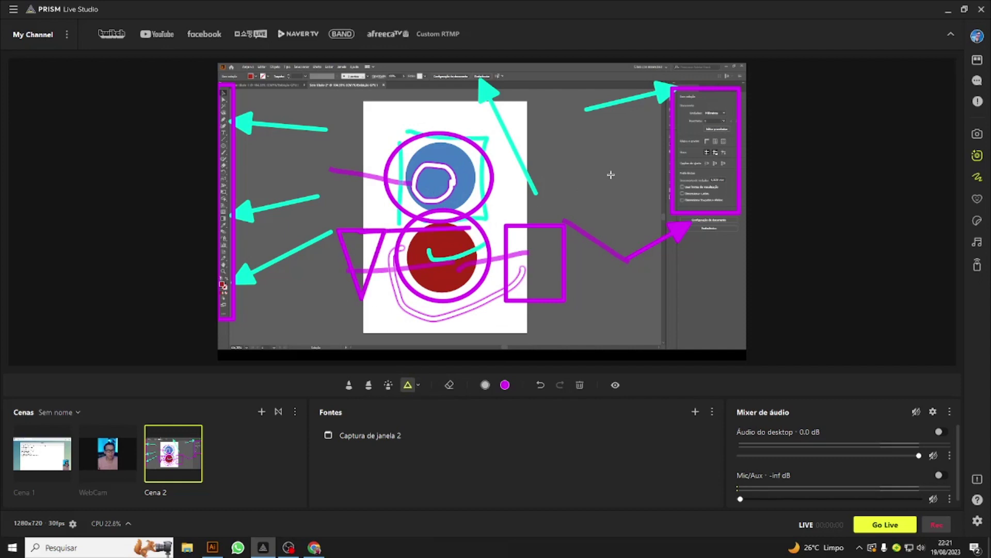
- Clear all drawings from the Illustrator capture and turn off drawing mode
click(579, 386)
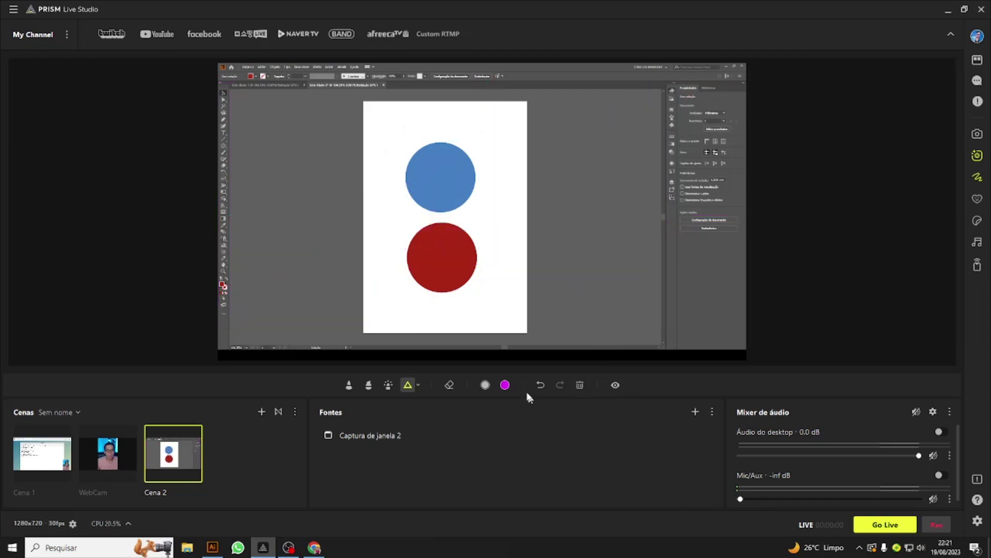
click(615, 385)
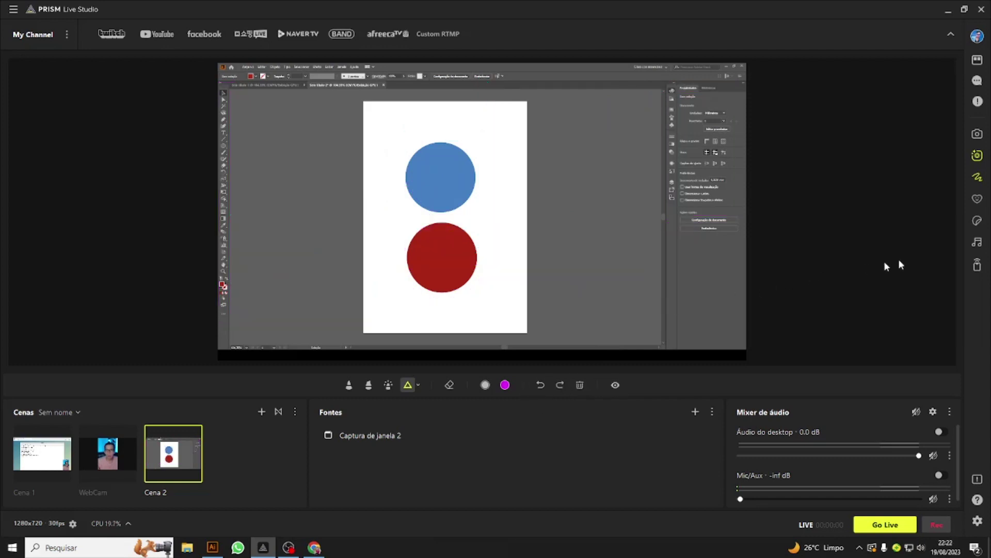
click(978, 178)
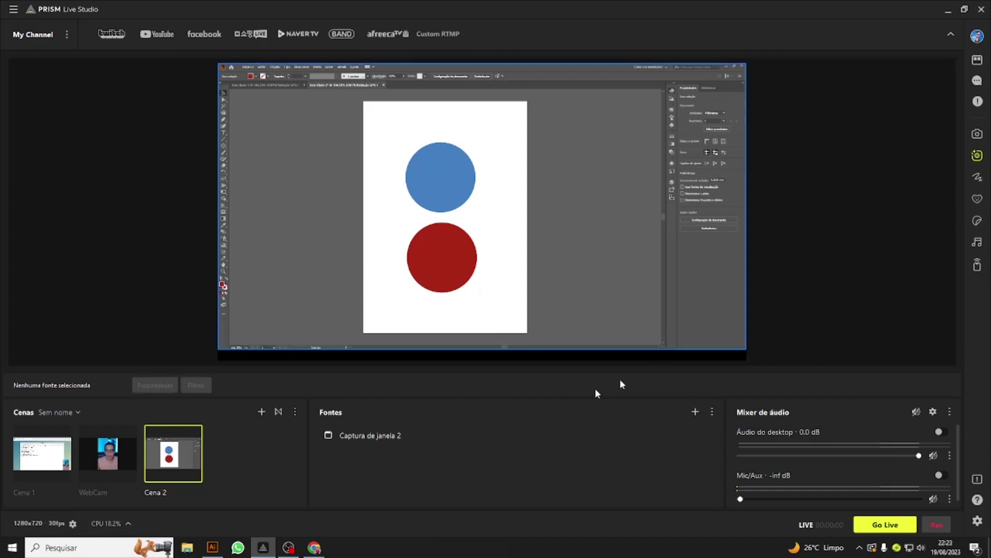
- Add the yellow rock-on hand from the full PRISM sticker collection to Cena 2
click(978, 199)
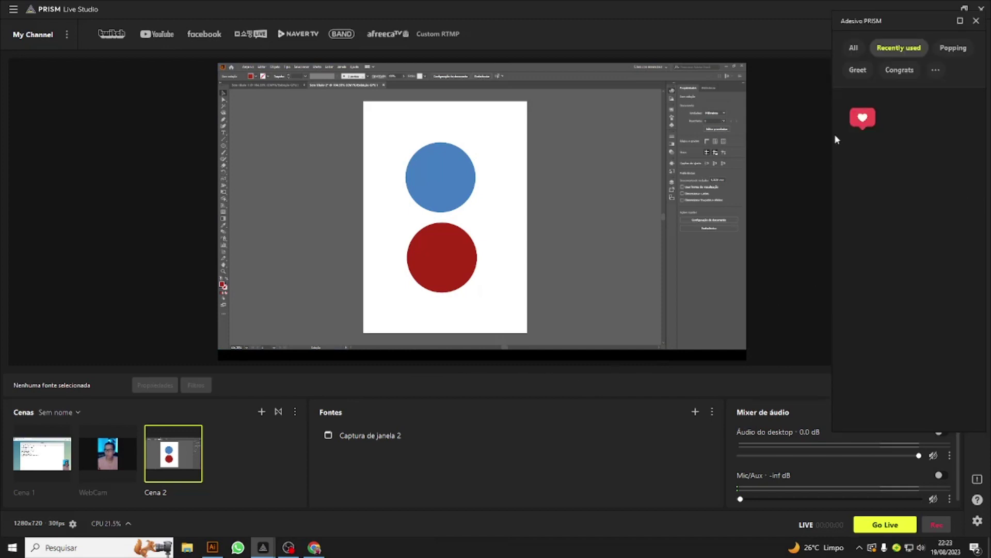
click(856, 47)
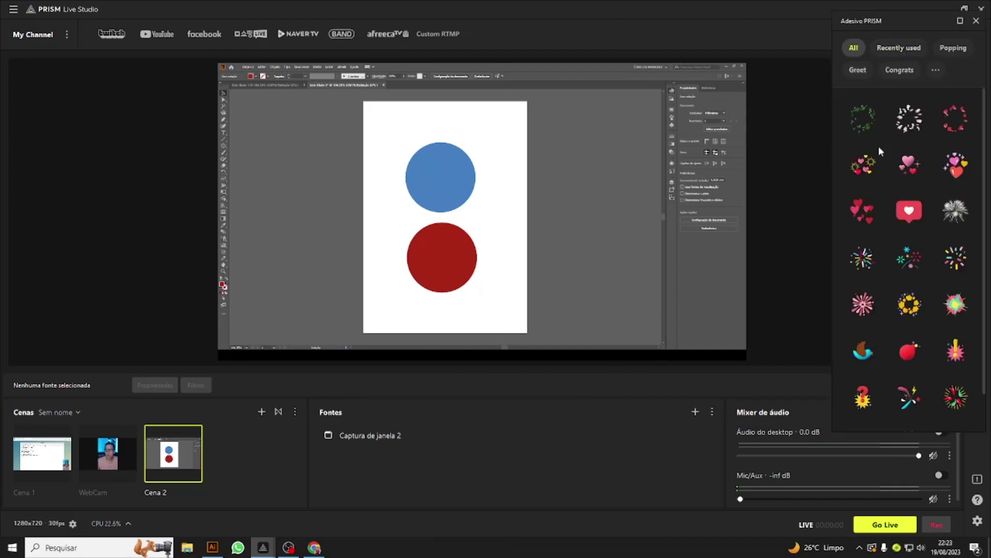
scroll(884, 262, down, 5)
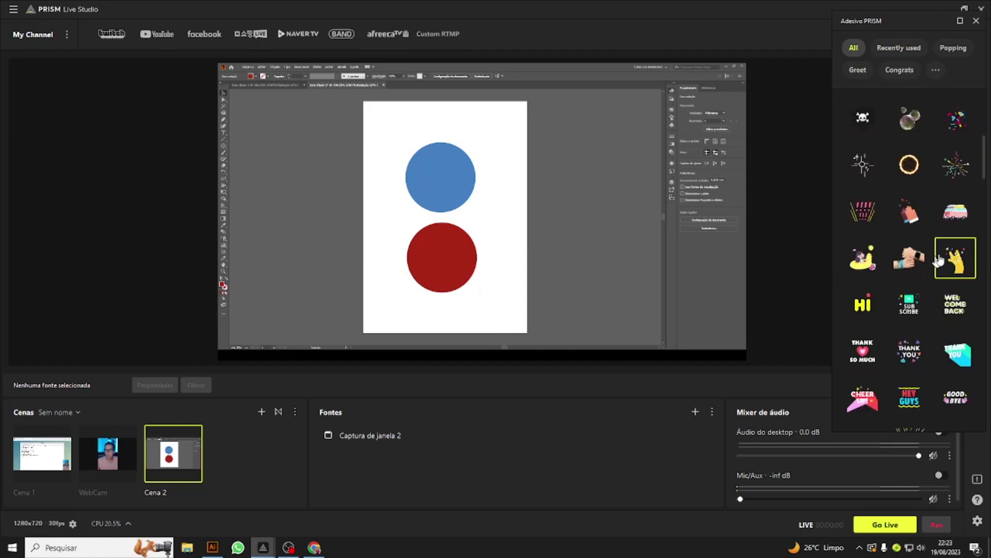
click(939, 261)
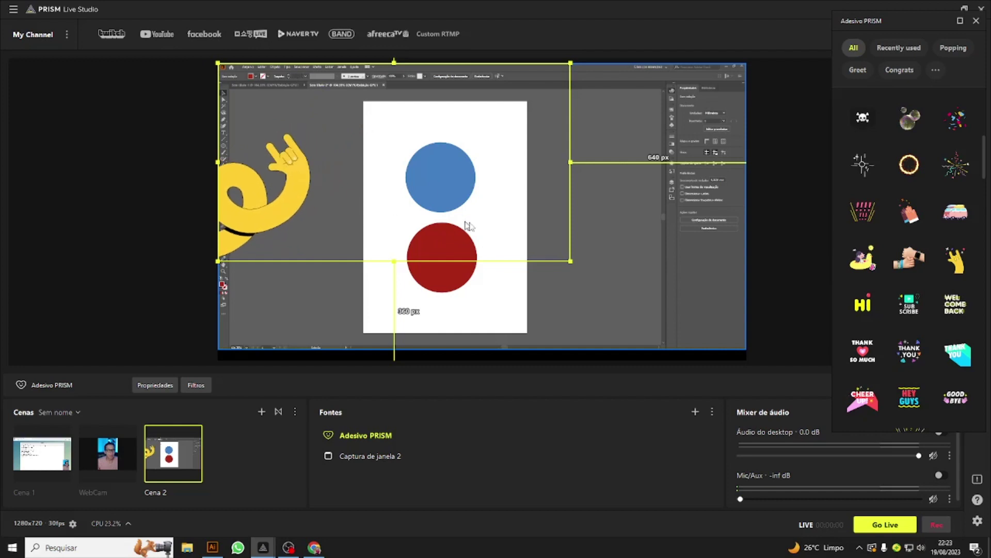
- Shrink the yellow hand sticker into the upper-left corner of the Illustrator capture
click(570, 262)
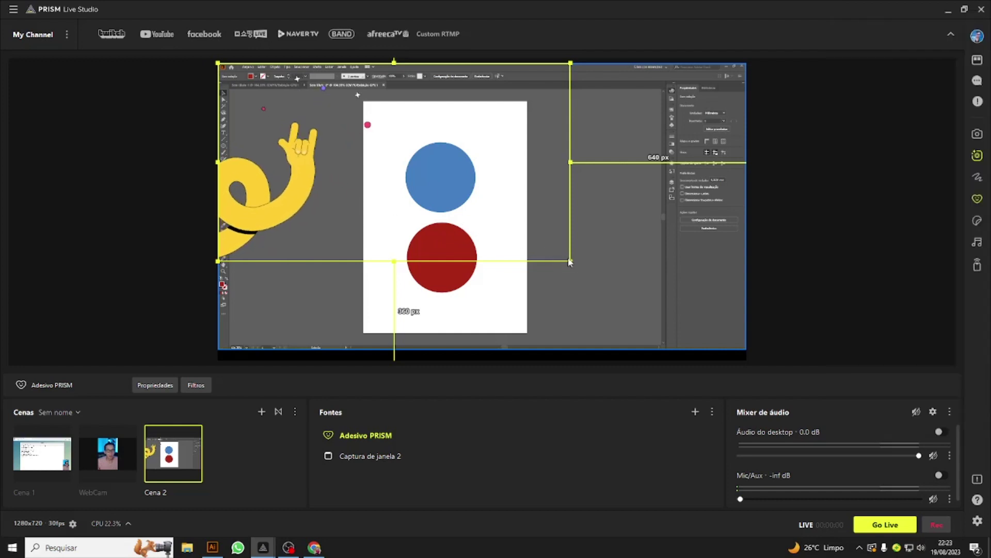
click(574, 264)
click(299, 205)
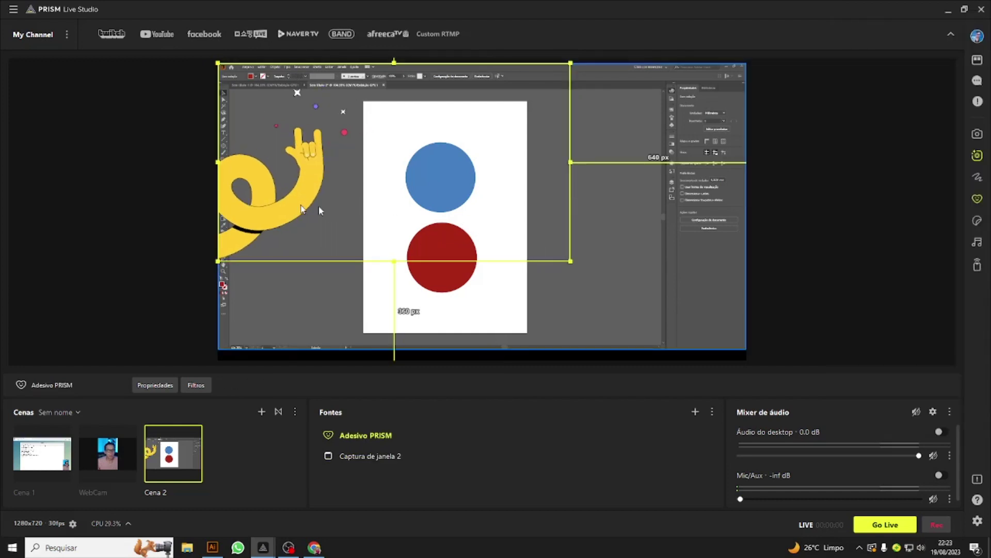
drag(570, 261, 245, 149)
- Add the red heart speech-bubble PRISM sticker and place it, shrunk, near the lower-right corner of the Illustrator capture
click(978, 199)
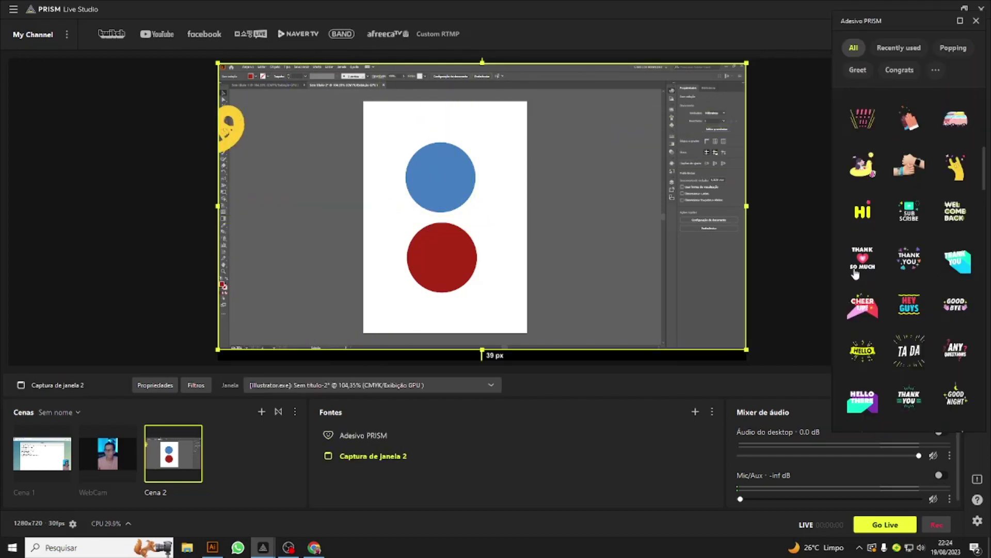
scroll(856, 274, up, 5)
scroll(876, 266, up, 3)
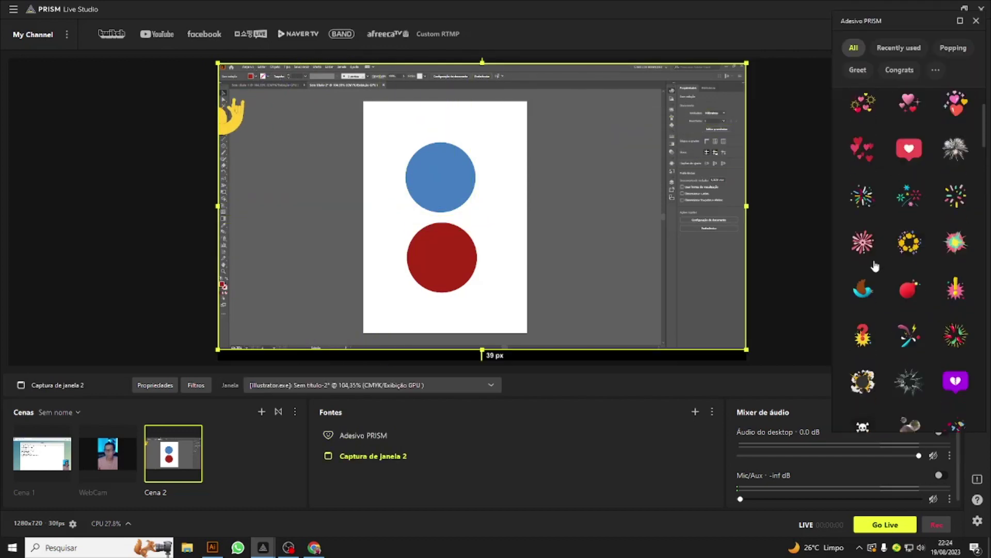
click(909, 211)
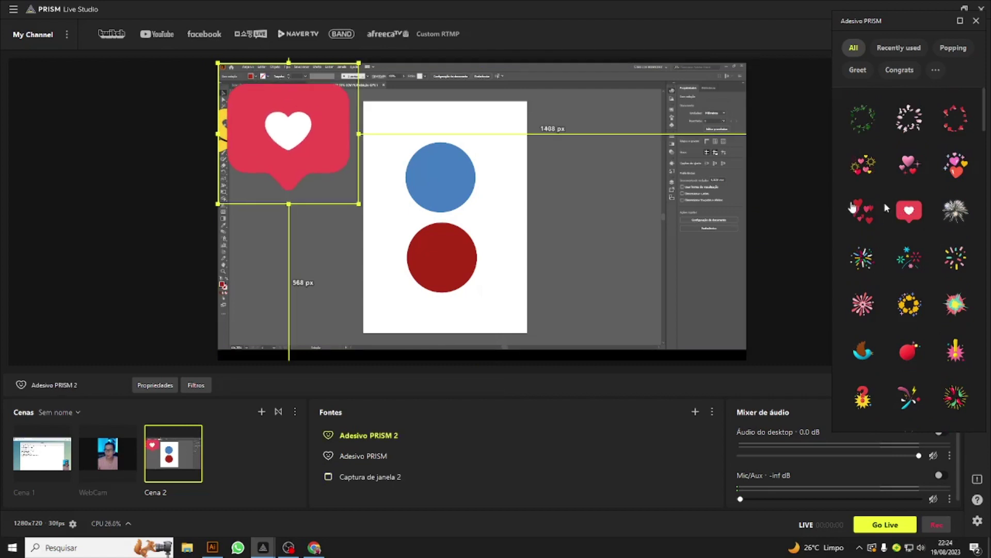
drag(330, 175, 581, 263)
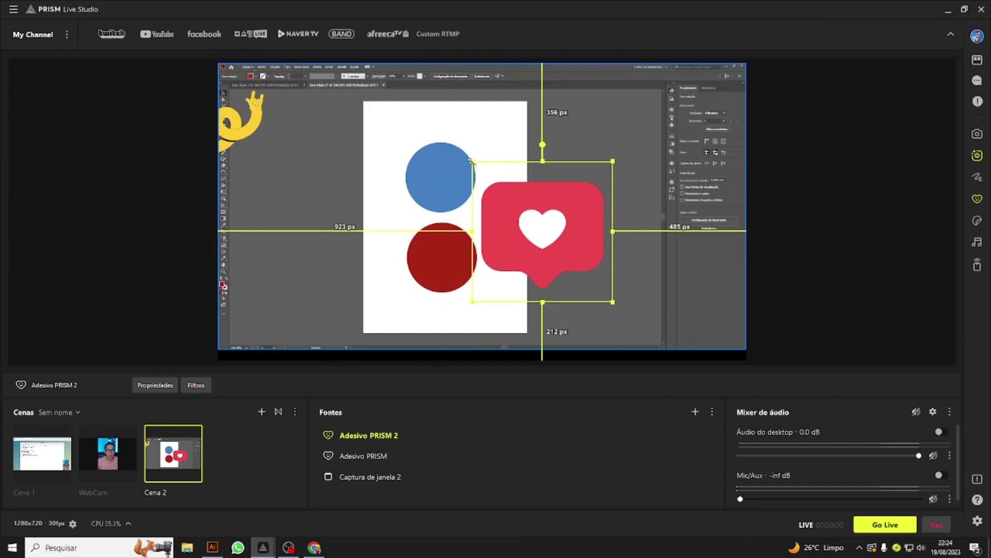
drag(471, 161, 639, 312)
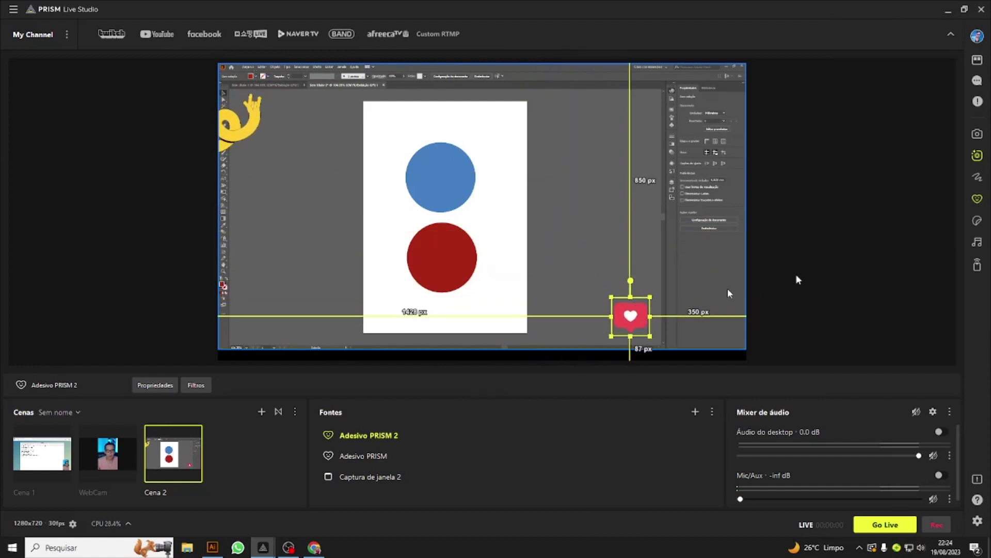
- Add the popular GIPHY sticker of the man in a blue suit covering his face to Cena 2
click(977, 222)
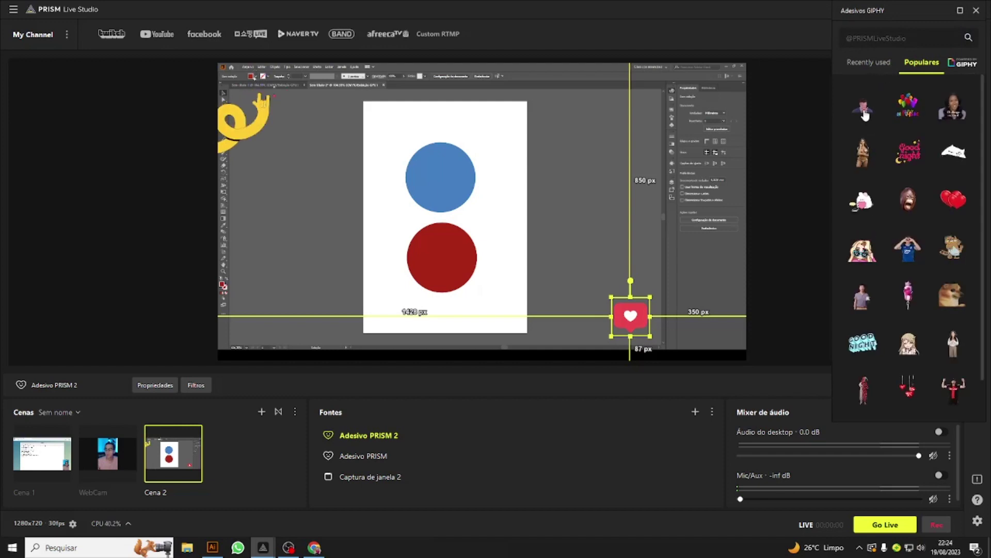
click(864, 113)
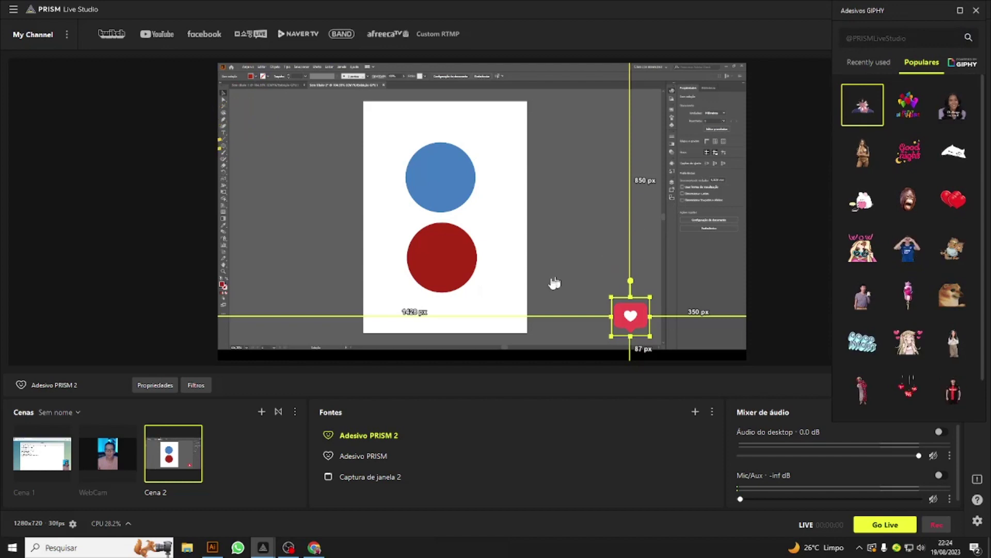
click(865, 111)
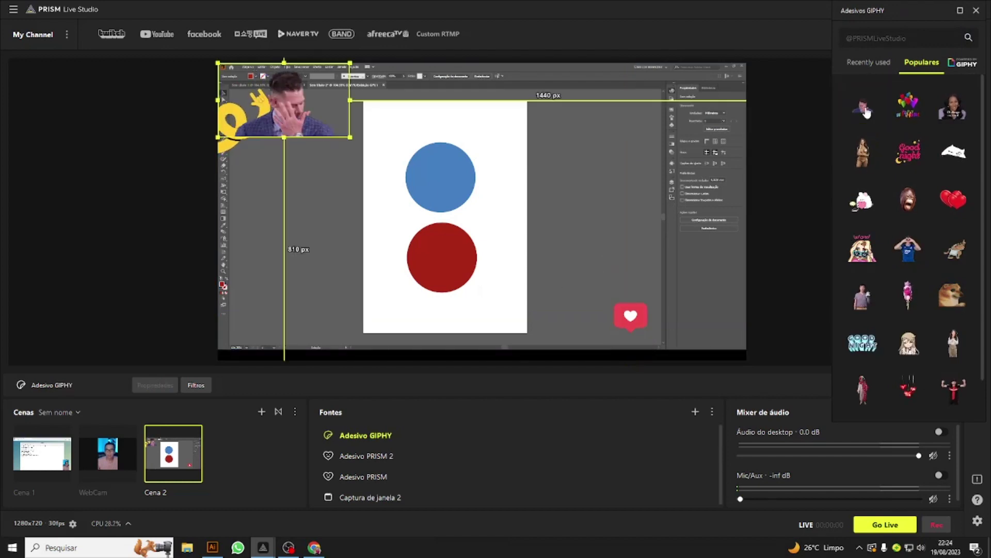
- Place a second copy of the face-covering man GIPHY sticker over the artboard's lower-left corner and delete it
click(865, 111)
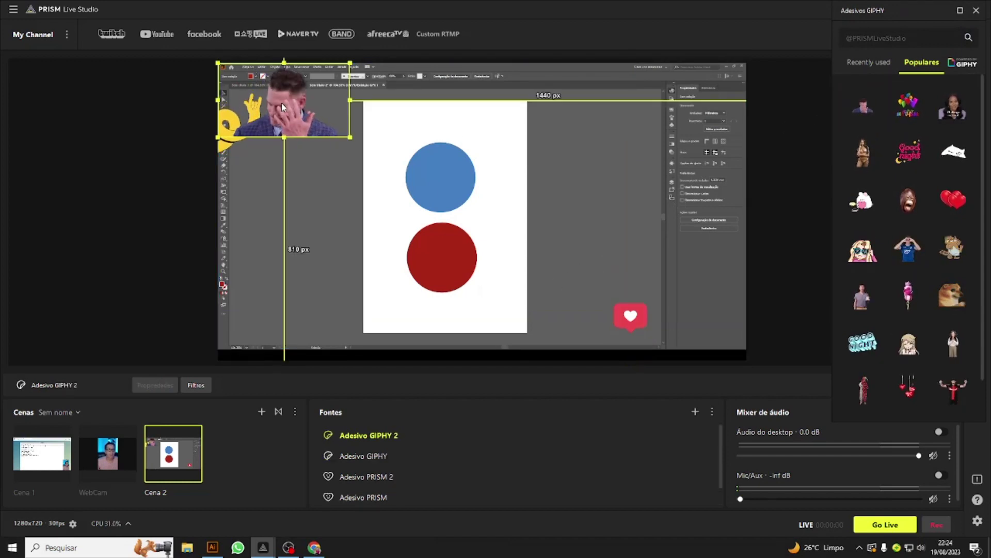
drag(282, 107, 388, 280)
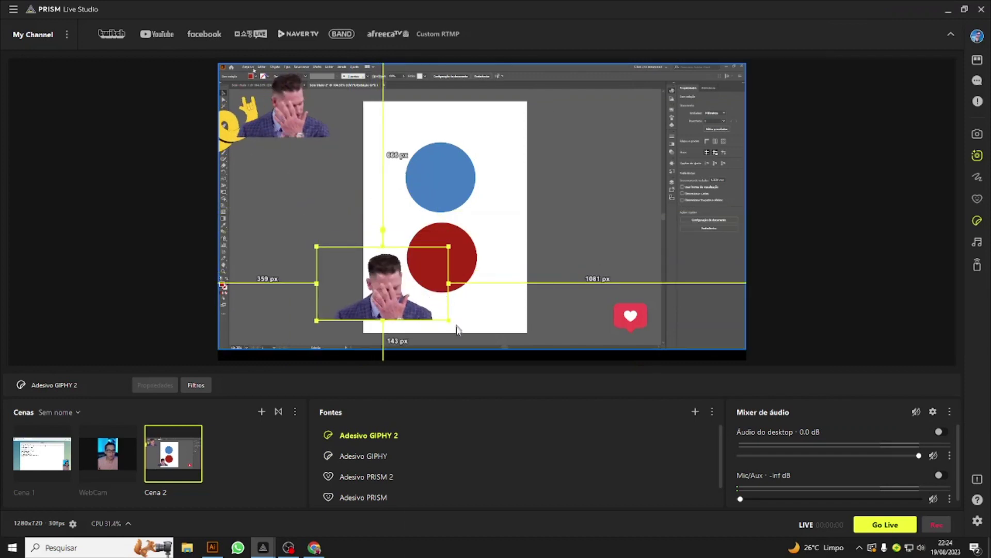
right_click(411, 310)
click(426, 538)
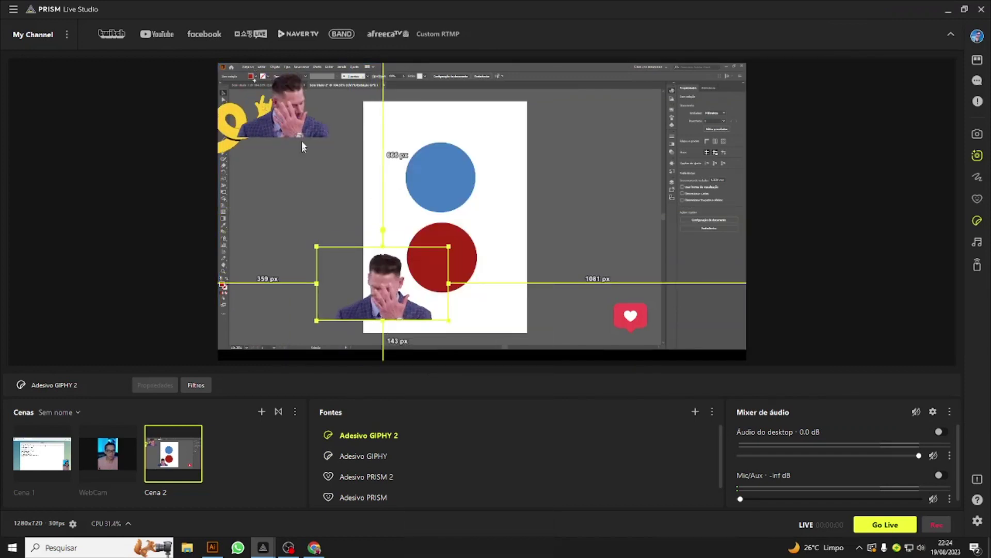
click(478, 293)
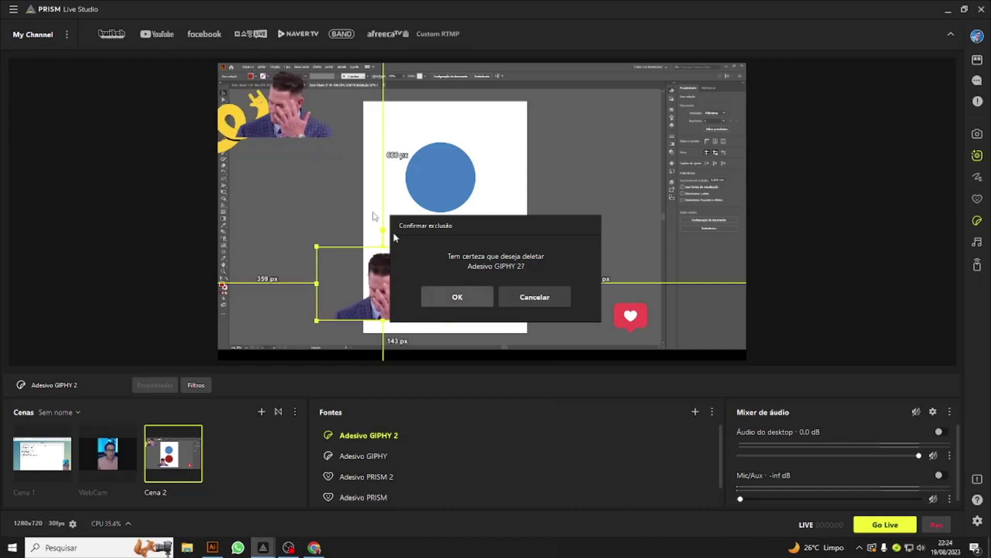
- Move the remaining GIPHY sticker of the man to the artboard's lower-left corner
click(312, 119)
drag(311, 120, 380, 299)
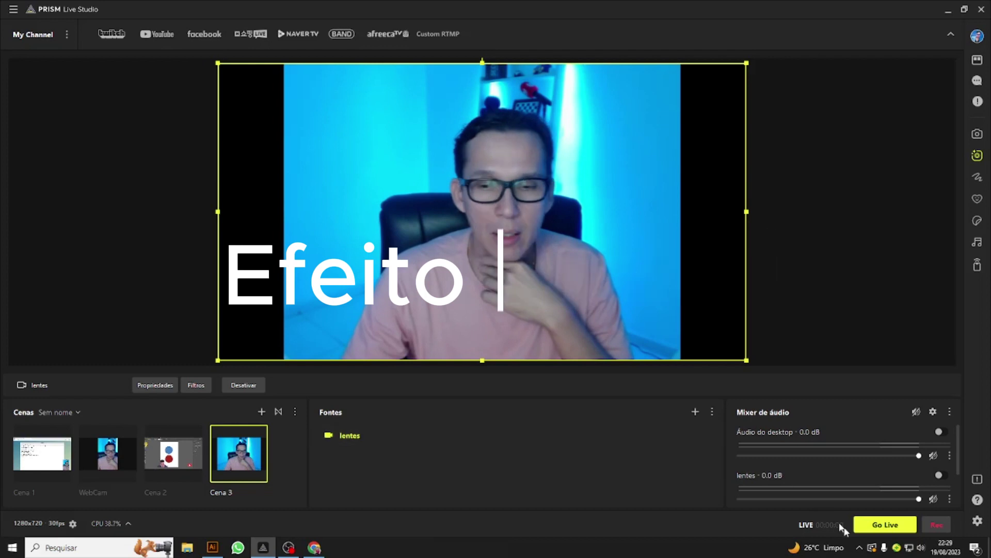
- Open PRISM Lens, remove the webcam's background and minimise the PRISM Lens window
click(858, 547)
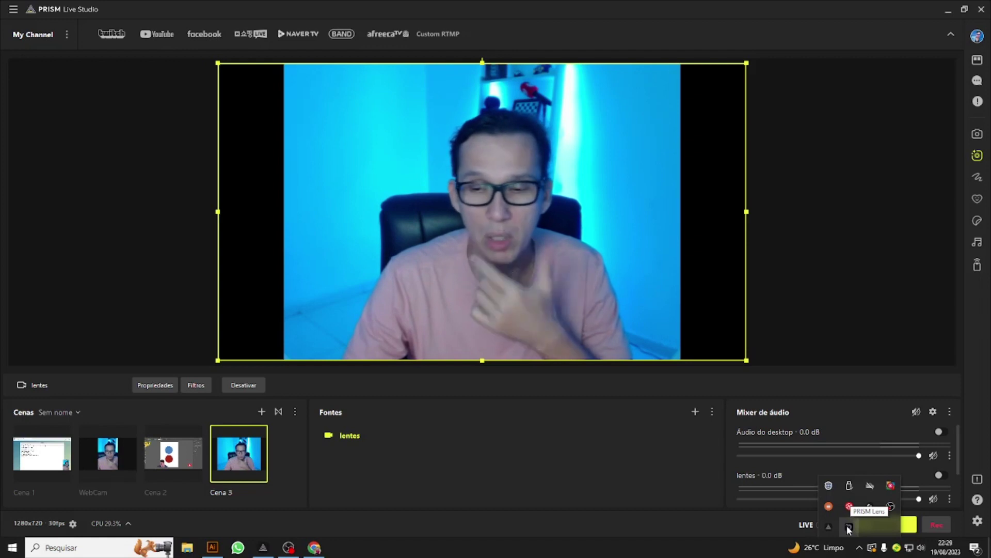
click(847, 525)
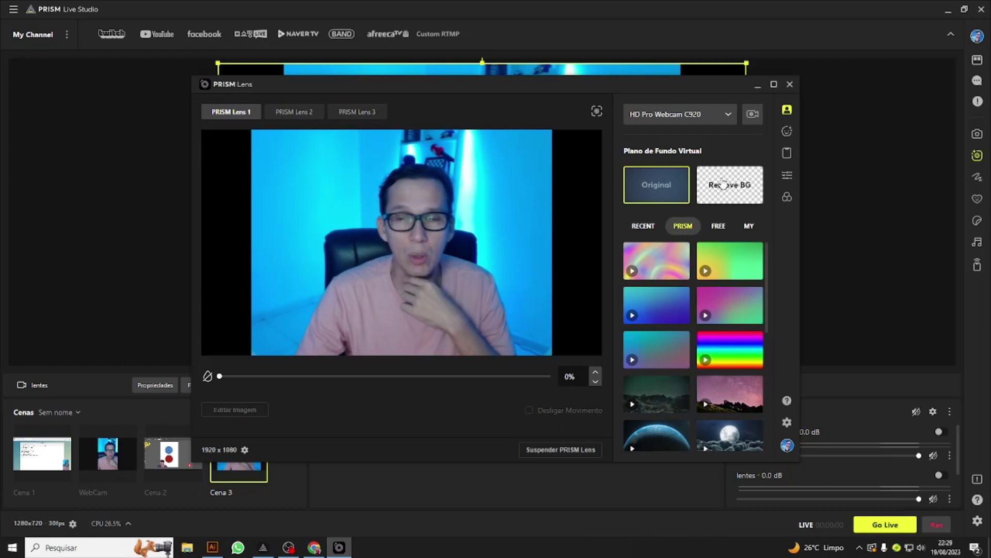
click(723, 184)
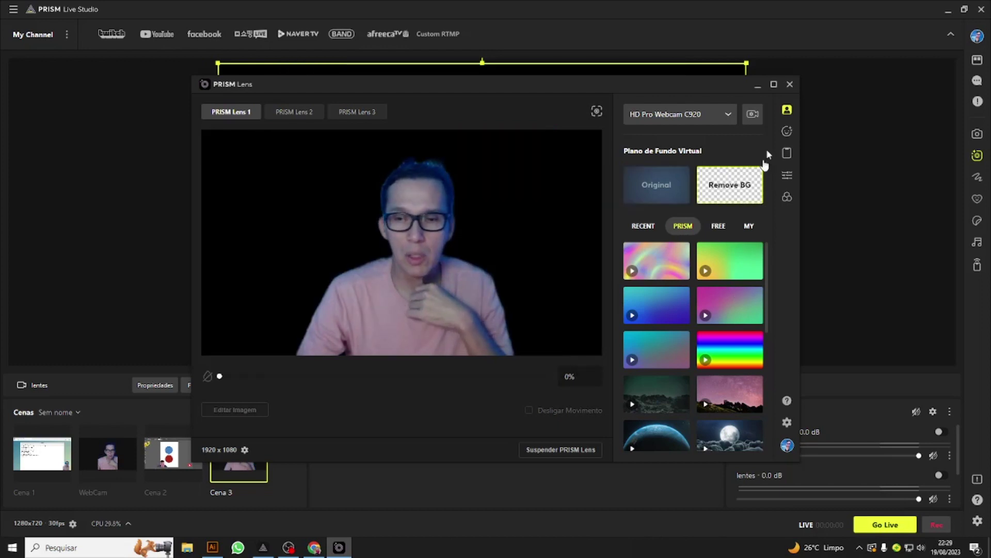
click(759, 86)
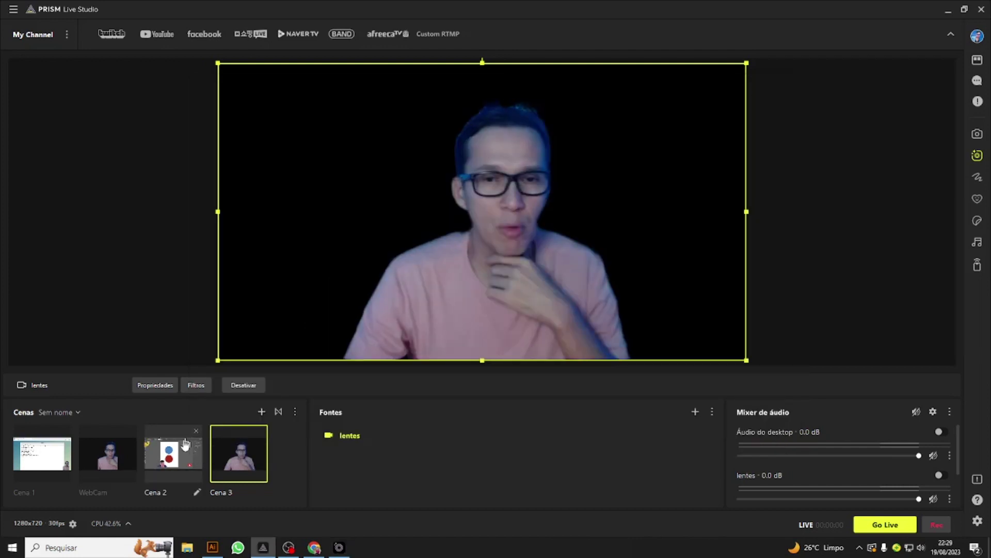
- Switch to Cena 1 and enlarge the WebCam source in the lower-right corner of the notepad capture
click(54, 460)
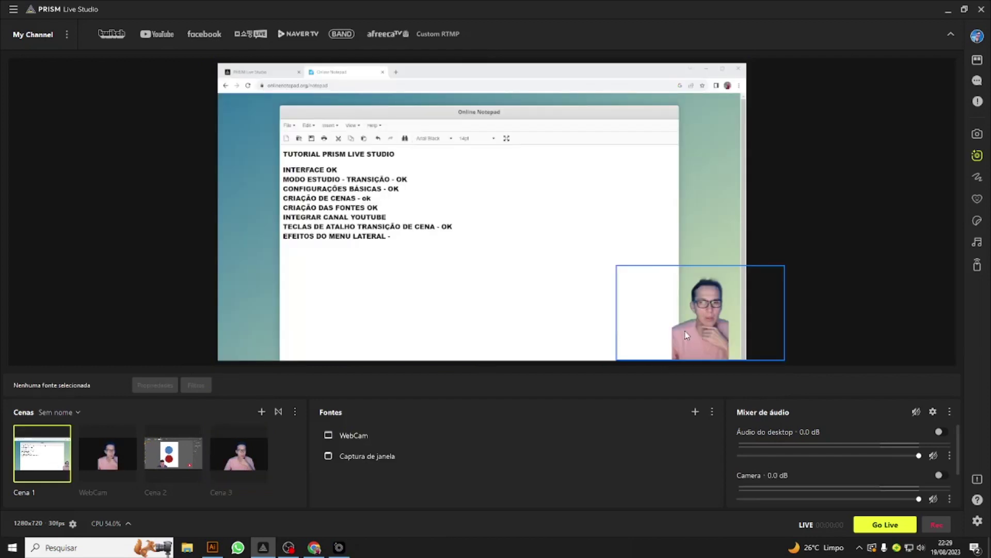
click(614, 287)
drag(616, 264, 538, 217)
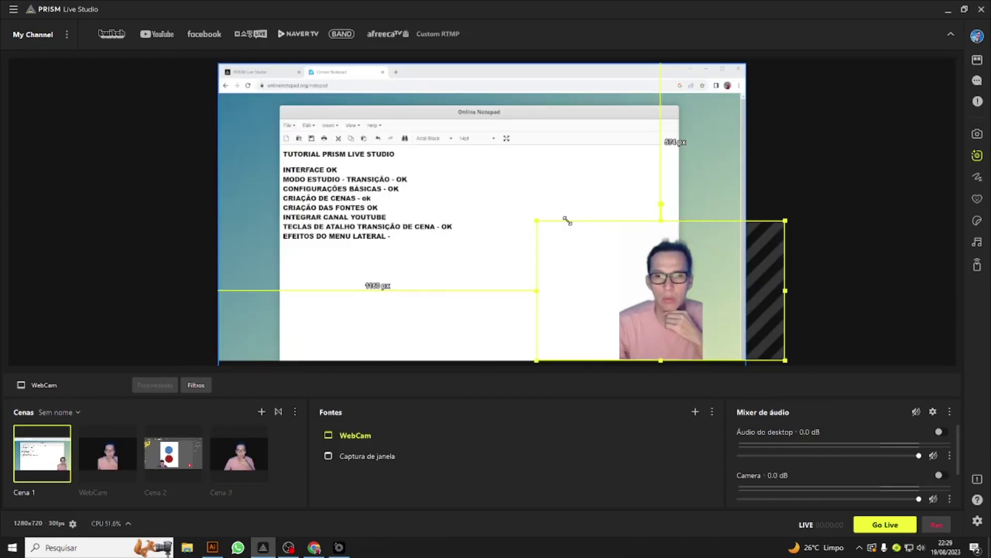
- Move the WebCam source in Cena 1 so the cut-out presenter sits against the canvas's right edge
drag(671, 302, 710, 303)
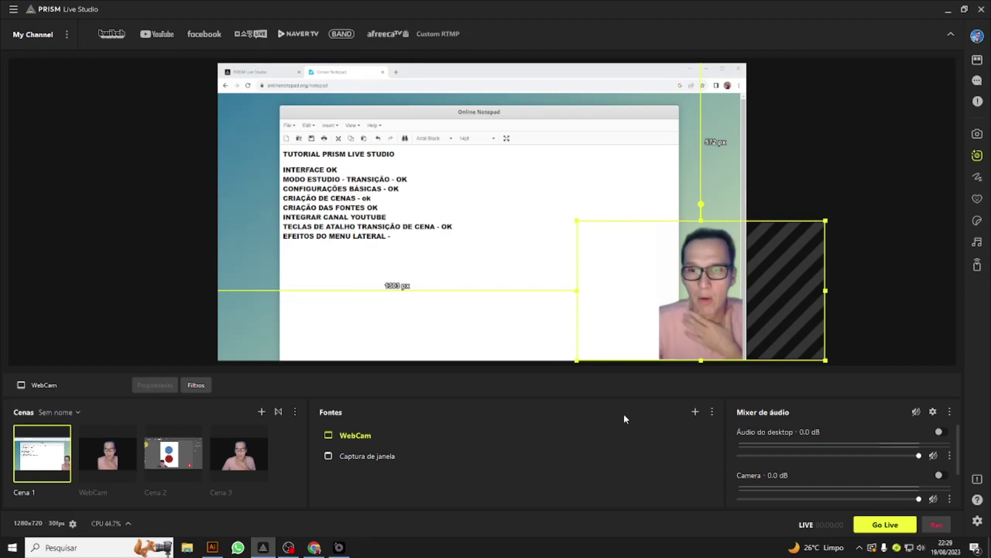
- Switch to Cena 3 and reopen the PRISM Lens window
click(253, 447)
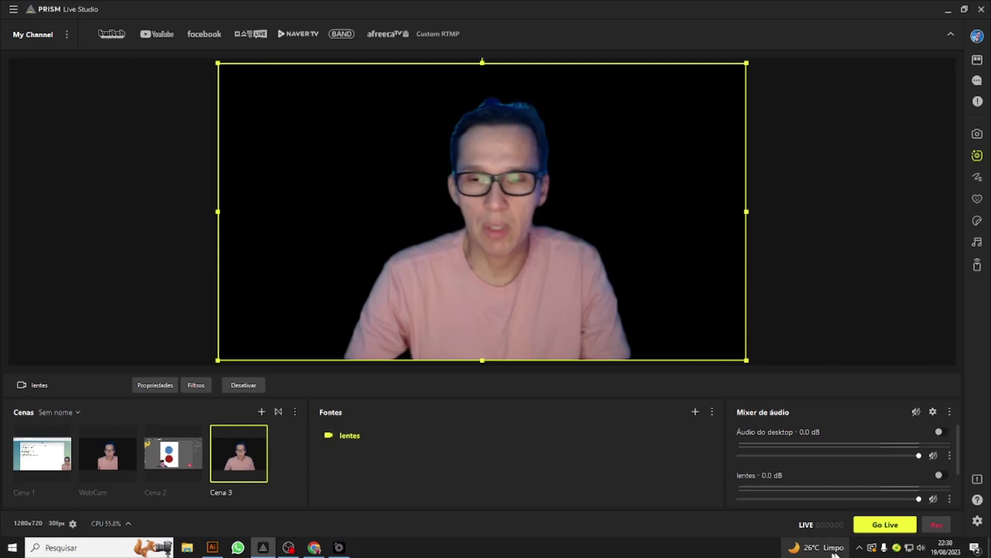
click(859, 548)
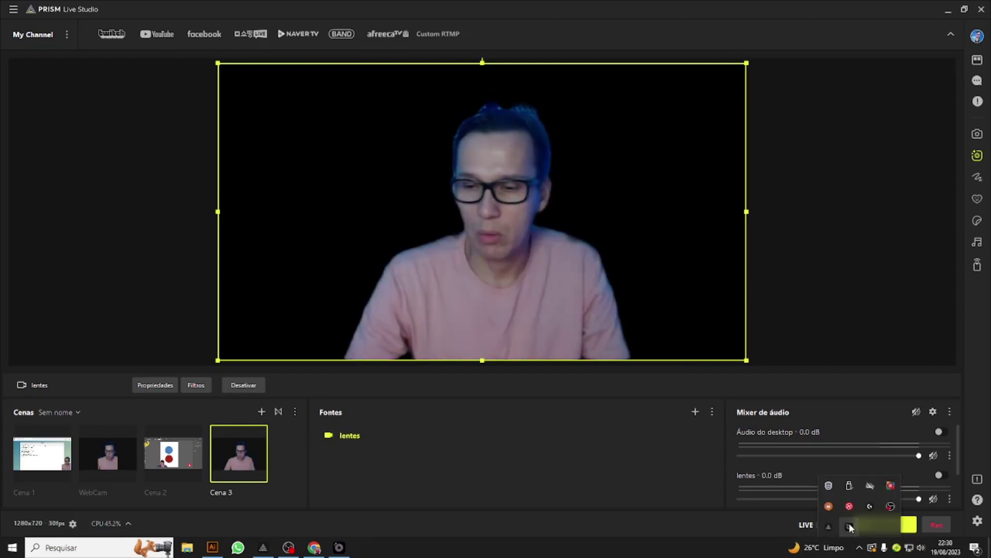
click(849, 526)
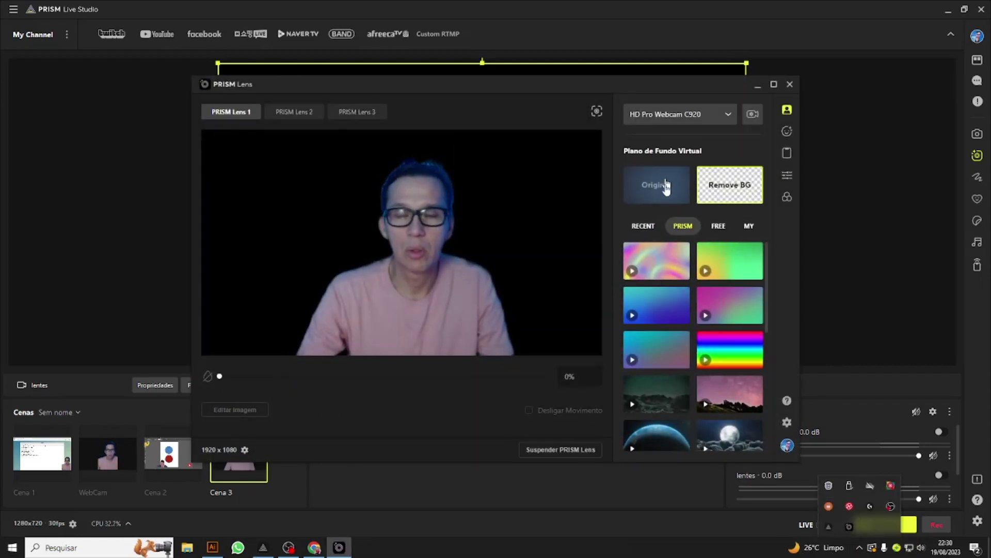
- Try PRISM virtual backgrounds on the webcam: the iridescent swirl, purple-green gradient, starry mountains and black star field
click(660, 262)
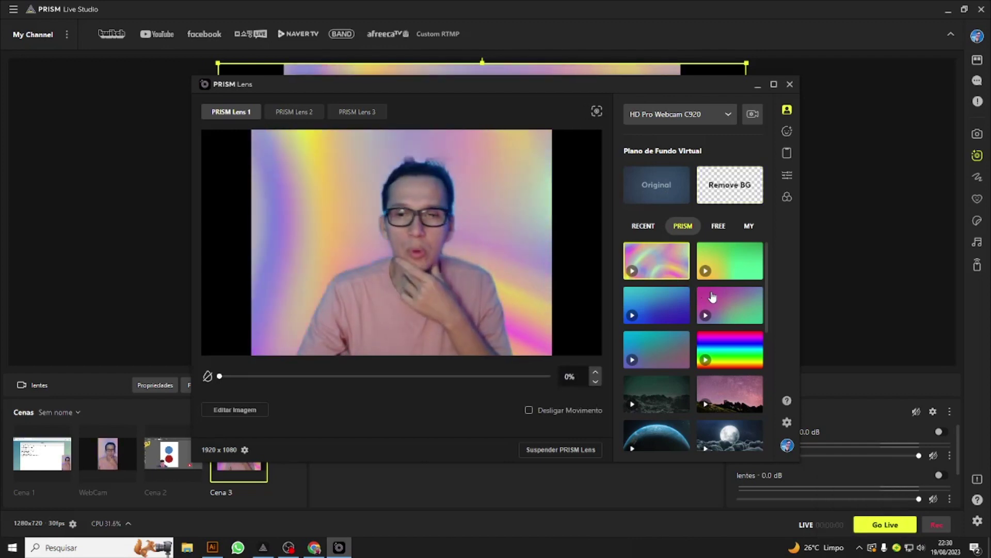
click(713, 297)
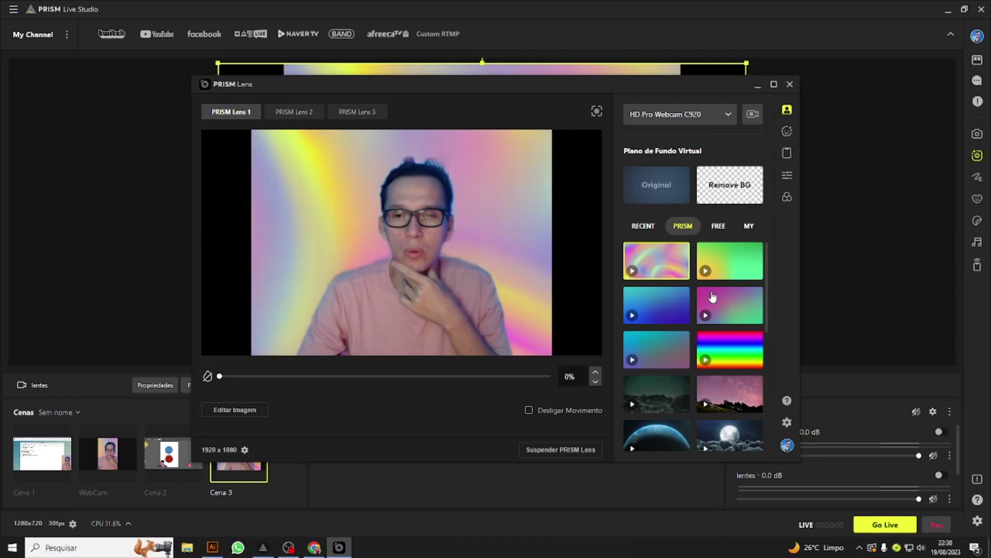
click(674, 387)
scroll(702, 331, down, 5)
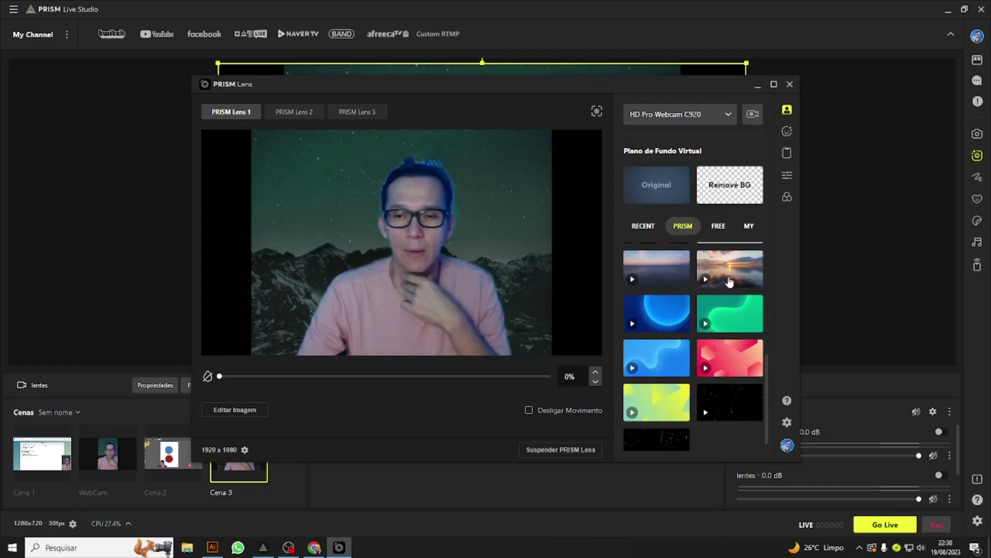
scroll(730, 281, down, 1)
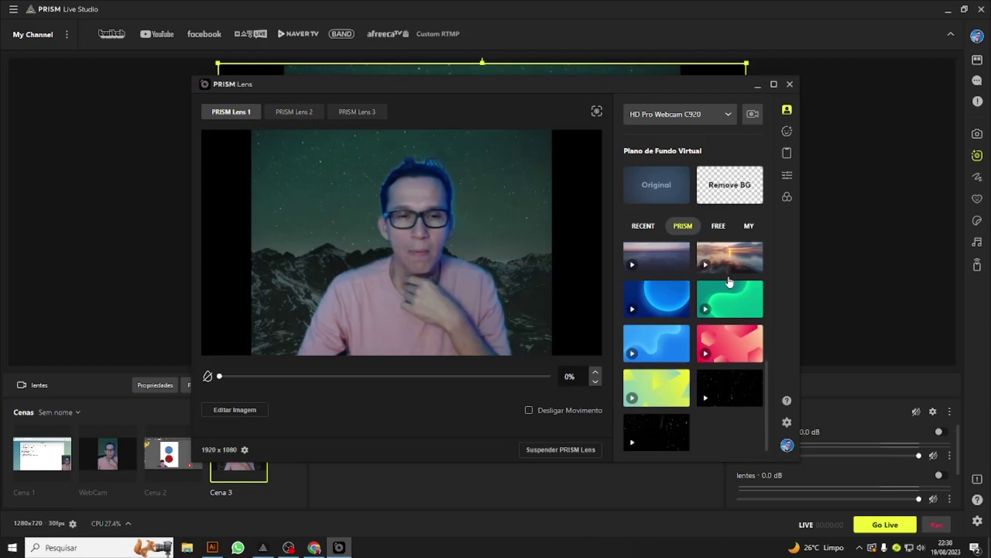
click(733, 380)
scroll(713, 336, up, 5)
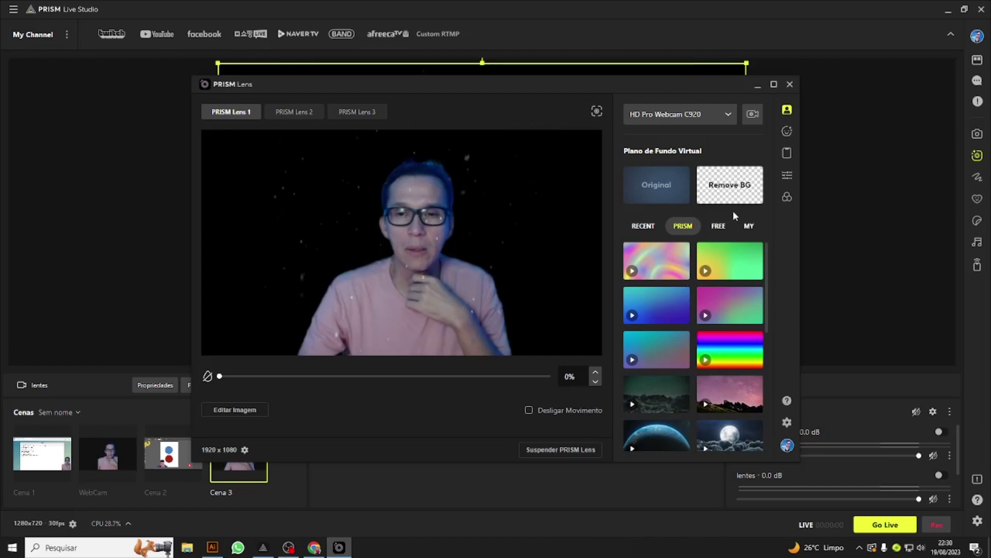
- Try the FREE virtual backgrounds with the white desk lamp and pendant lamp, and browse the rest of that collection
click(721, 229)
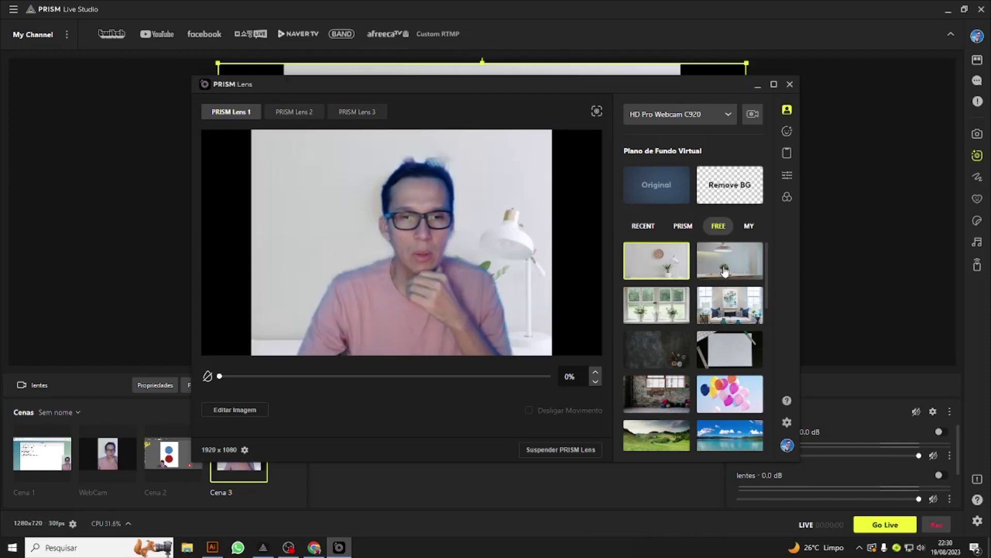
click(725, 269)
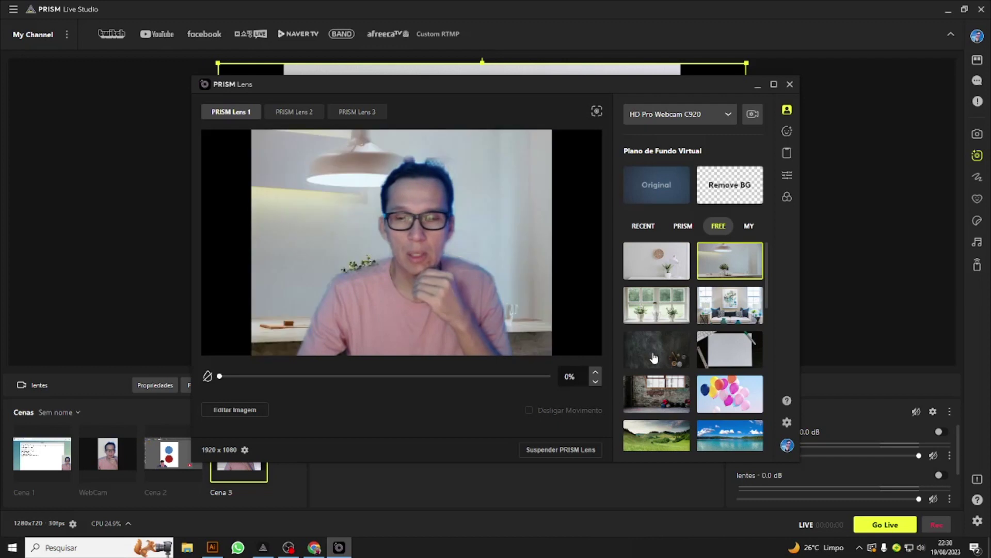
scroll(664, 395, down, 3)
scroll(664, 395, down, 3)
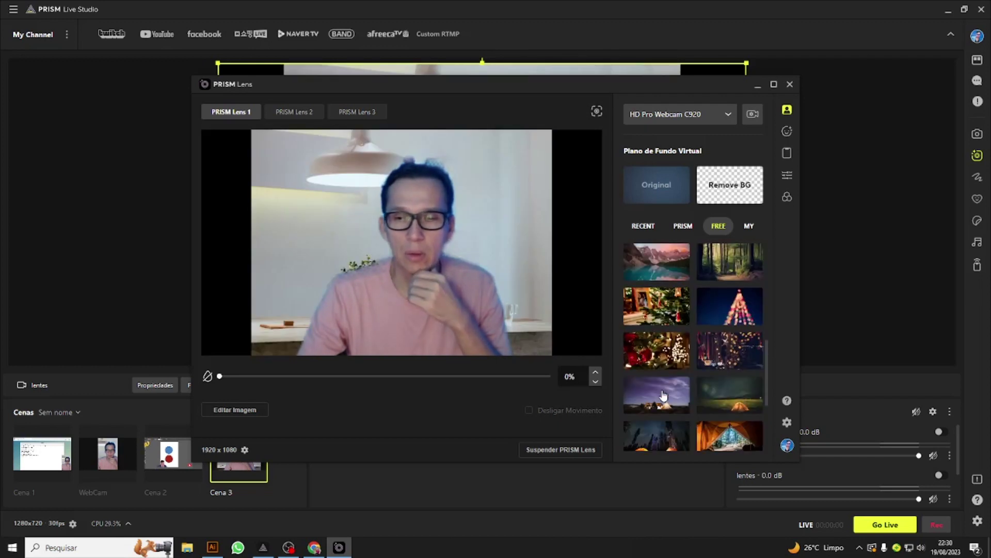
scroll(663, 395, up, 6)
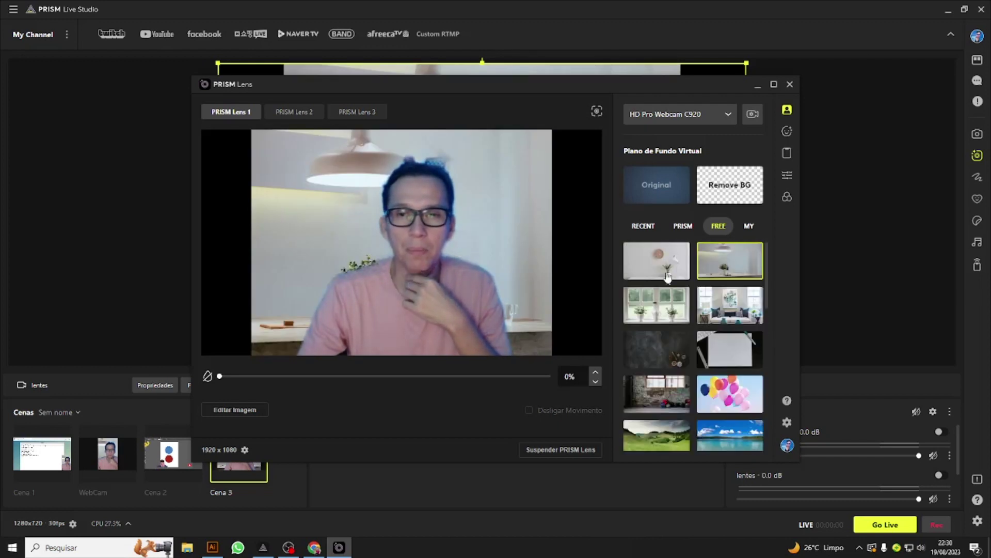
- Check the MY and RECENT background collections and restore the webcam's original background
click(750, 228)
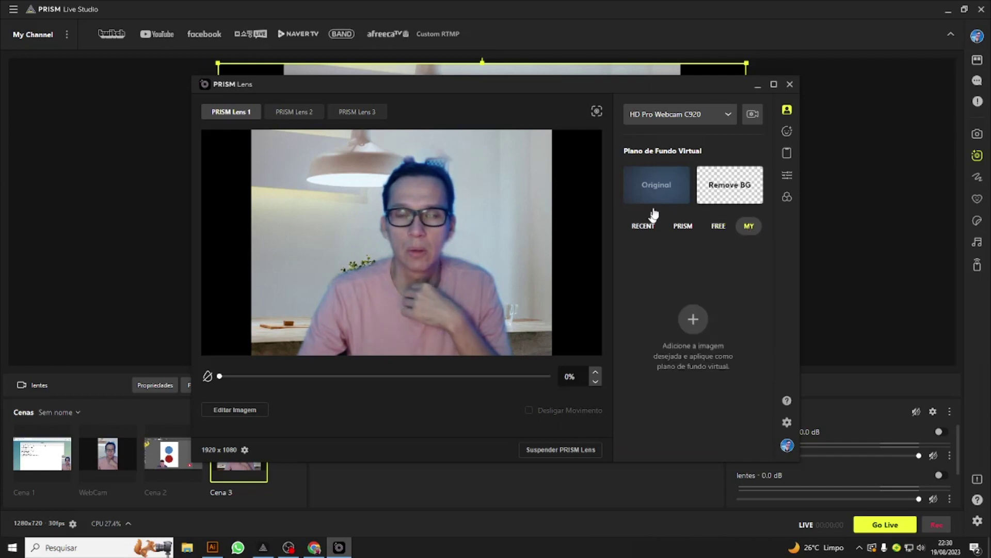
click(660, 185)
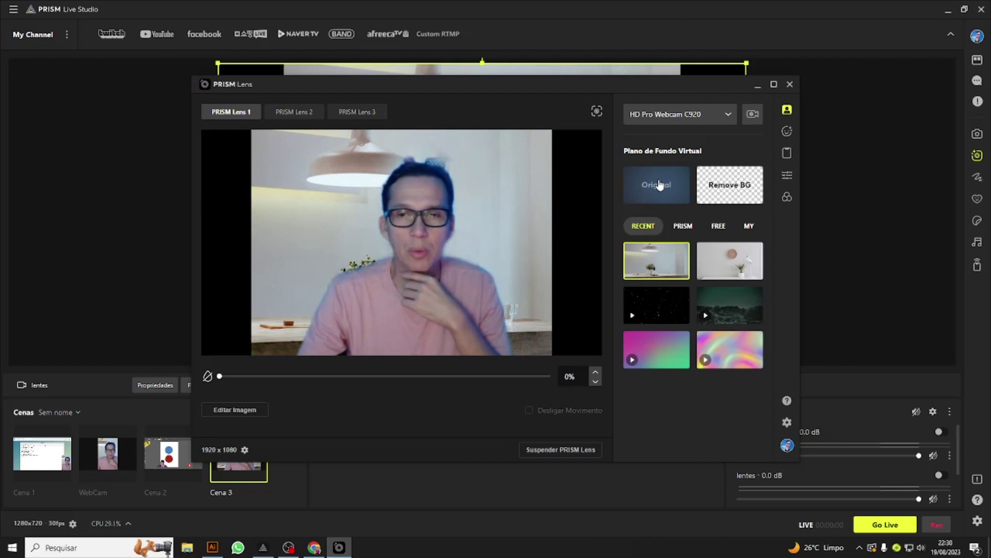
click(717, 186)
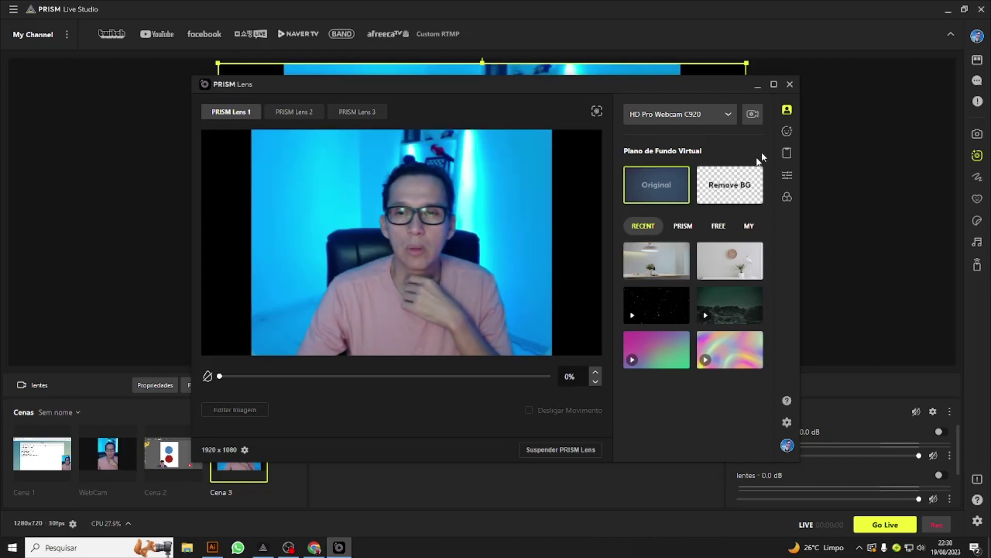
- Turn on the beauty effect with the Natural preset and set the first face adjustment to 69
click(787, 132)
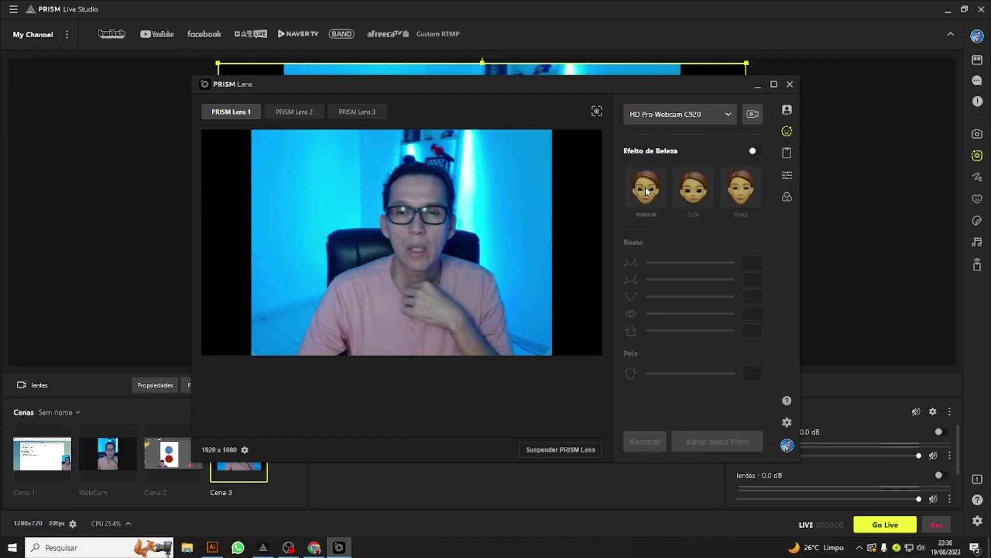
click(755, 151)
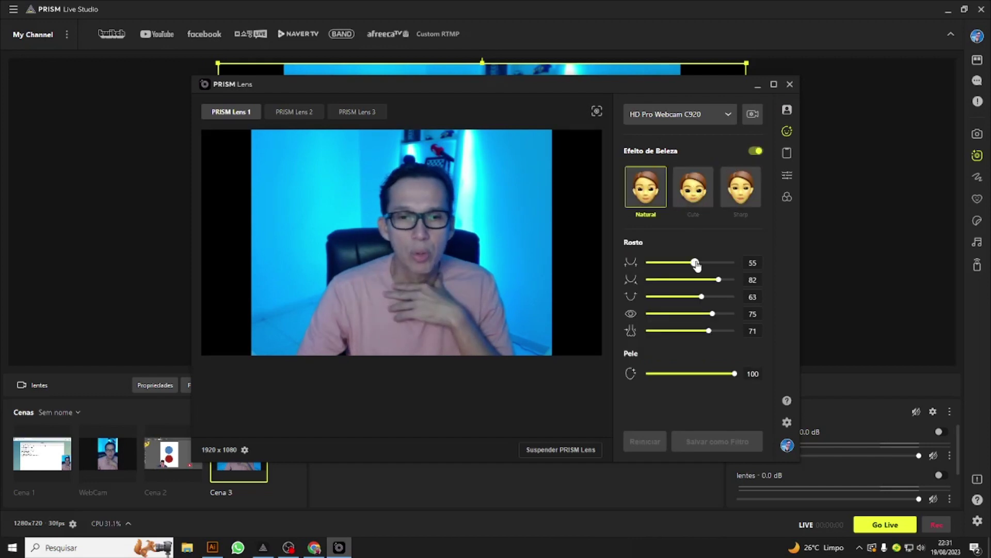
drag(696, 263, 706, 263)
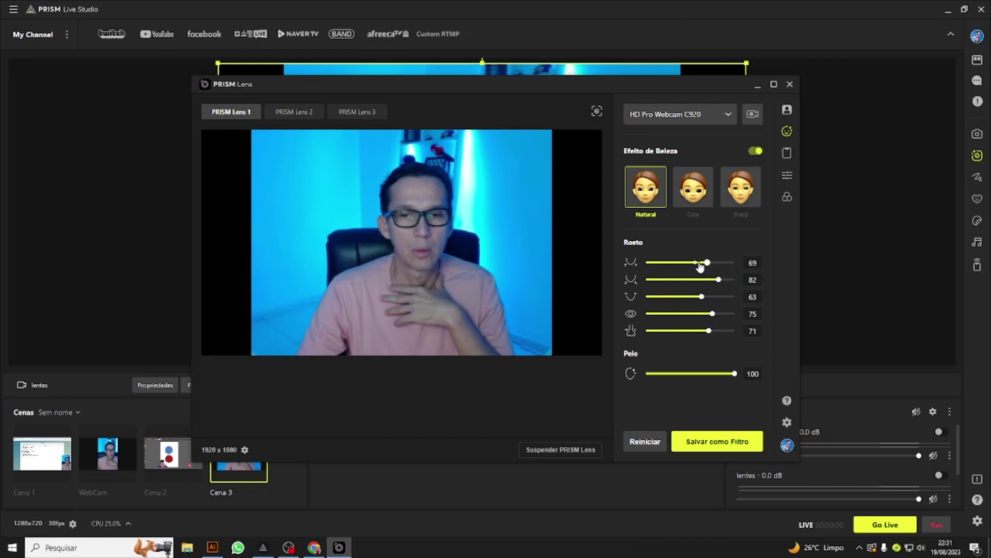
- Compare the Cute, Sharp and Natural beauty presets and turn the beauty effect off
click(697, 192)
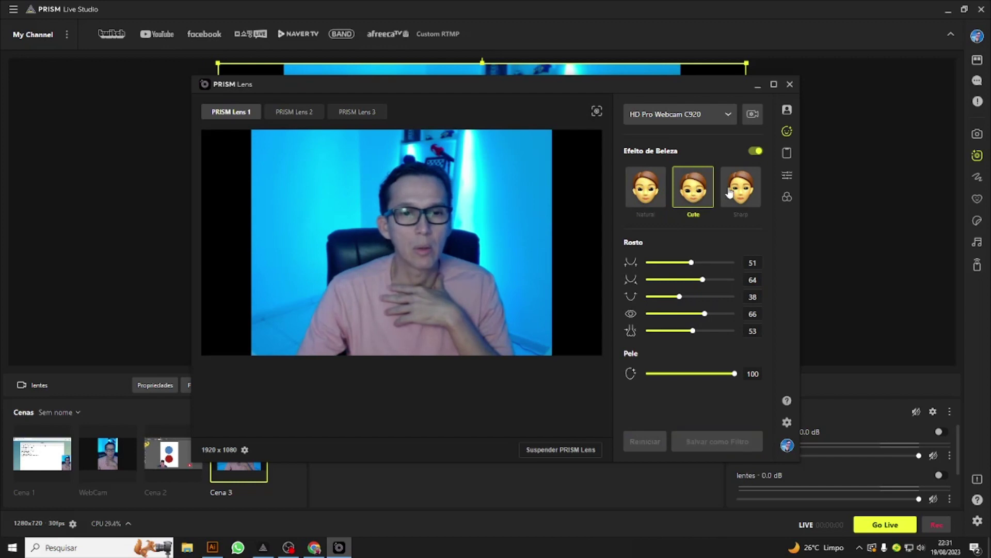
click(730, 193)
click(687, 193)
click(647, 193)
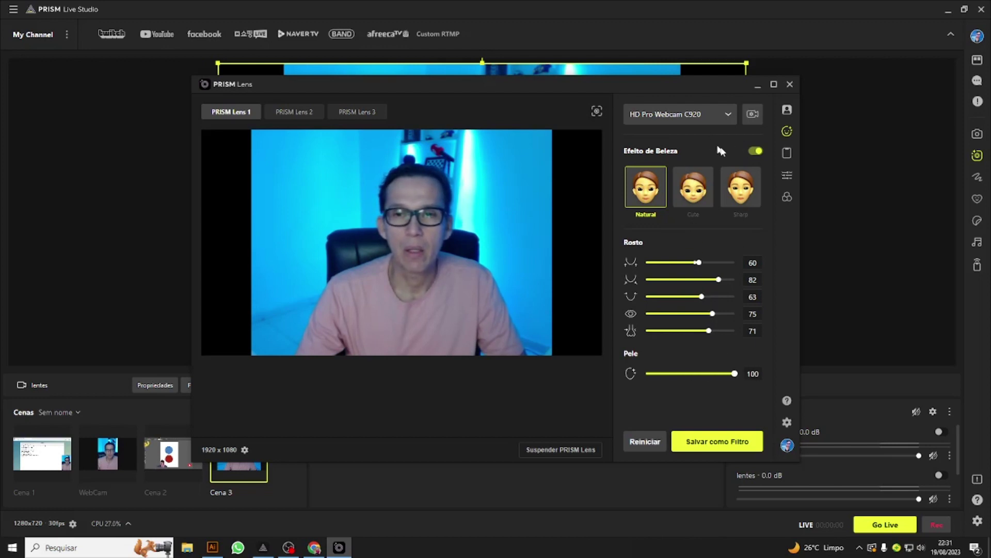
click(755, 152)
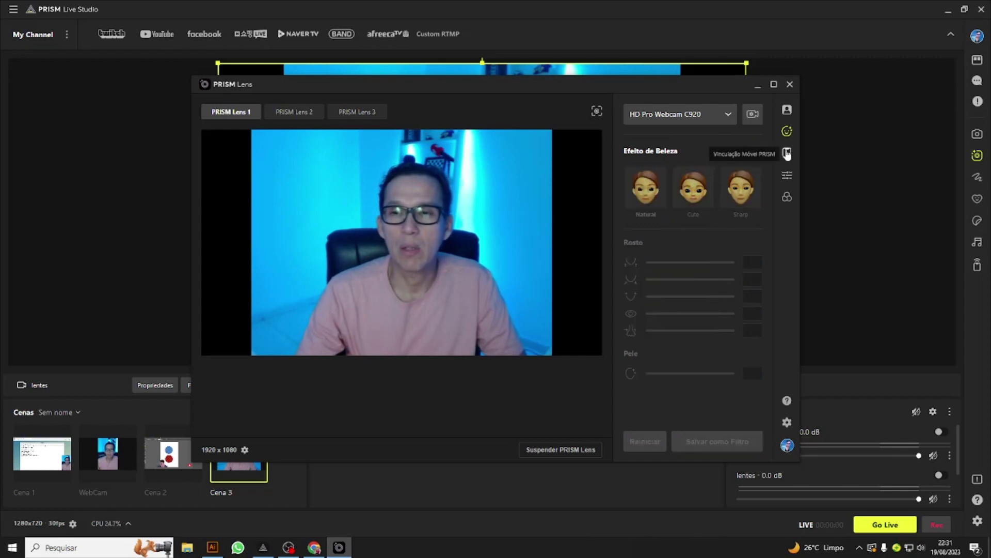
- View the PRISM mobile linking page and set the webcam's colour-correction gamma to 0.21
click(787, 153)
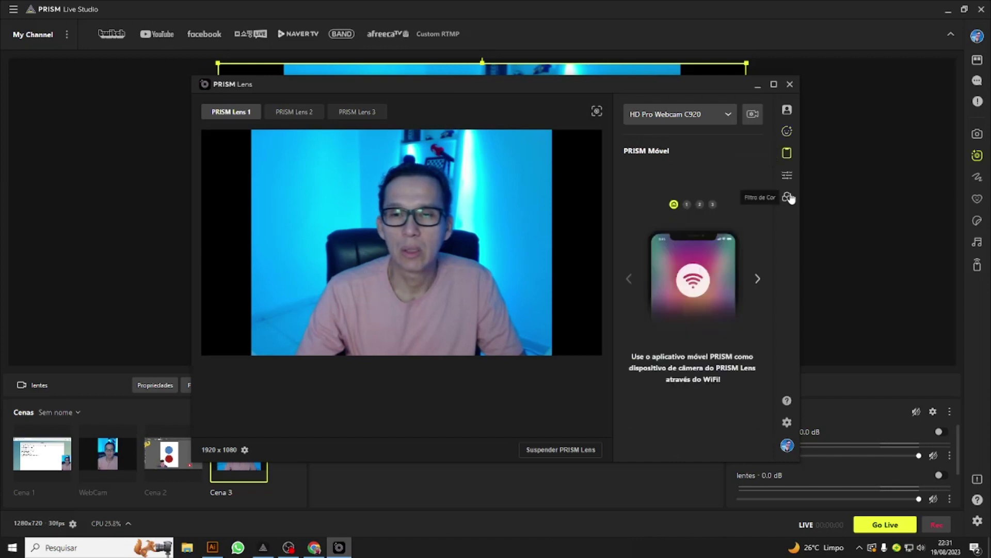
click(787, 176)
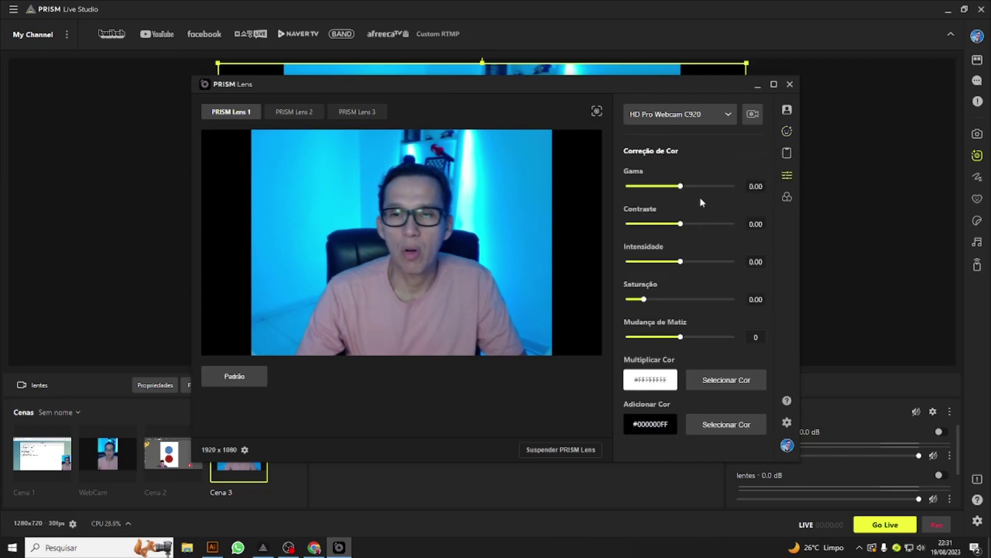
drag(679, 189, 635, 190)
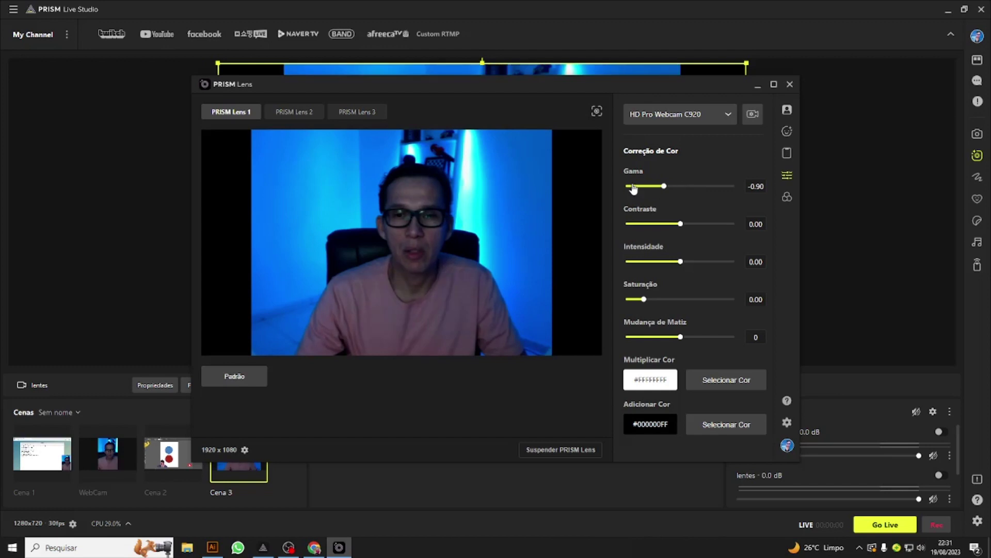
click(686, 188)
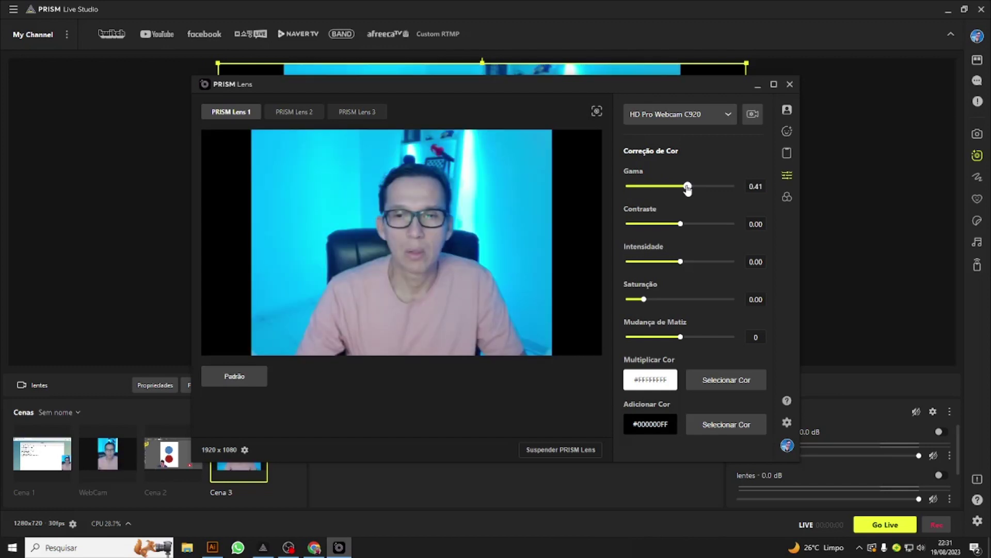
click(680, 188)
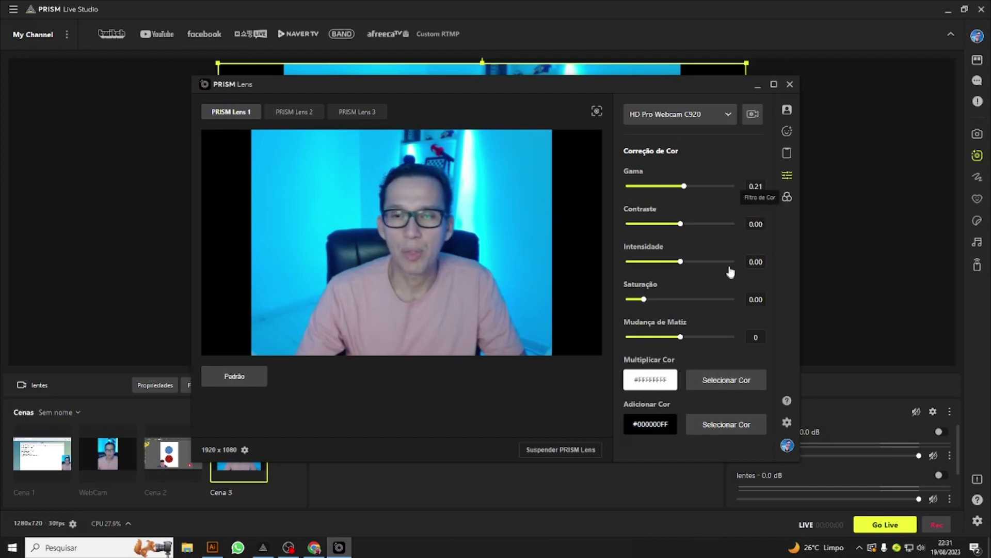
- Try the S2 and N3 colour filters on the webcam and apply the F1 filter at 100% density
click(787, 197)
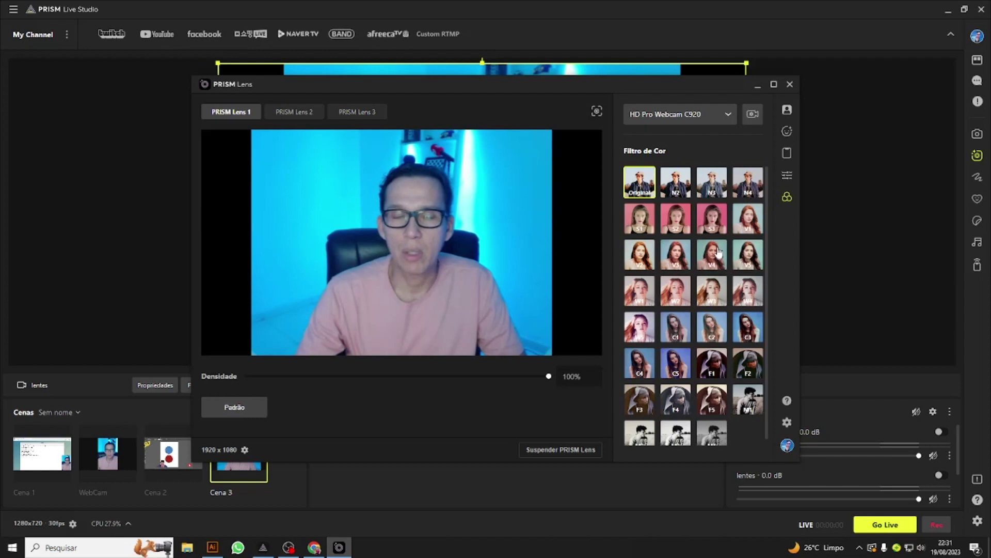
click(665, 220)
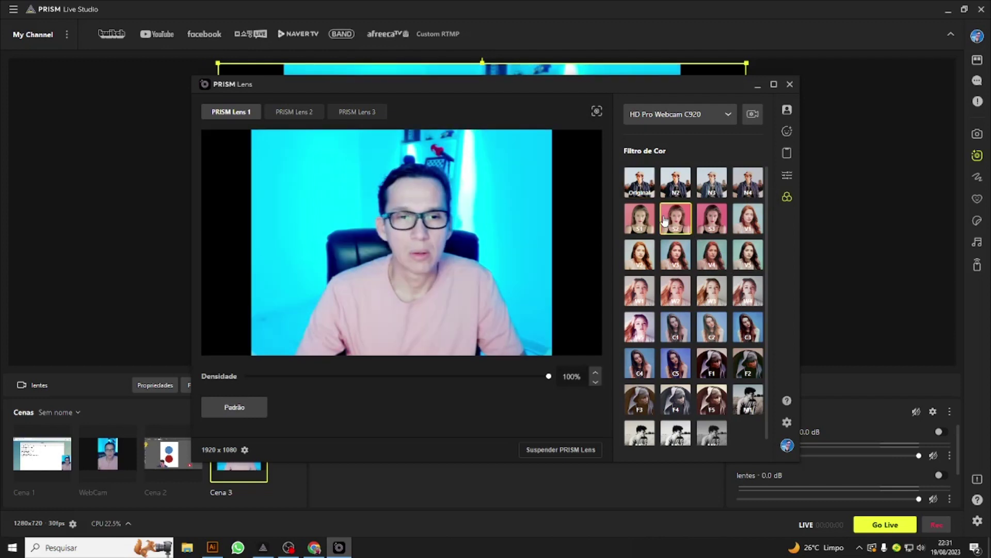
click(712, 195)
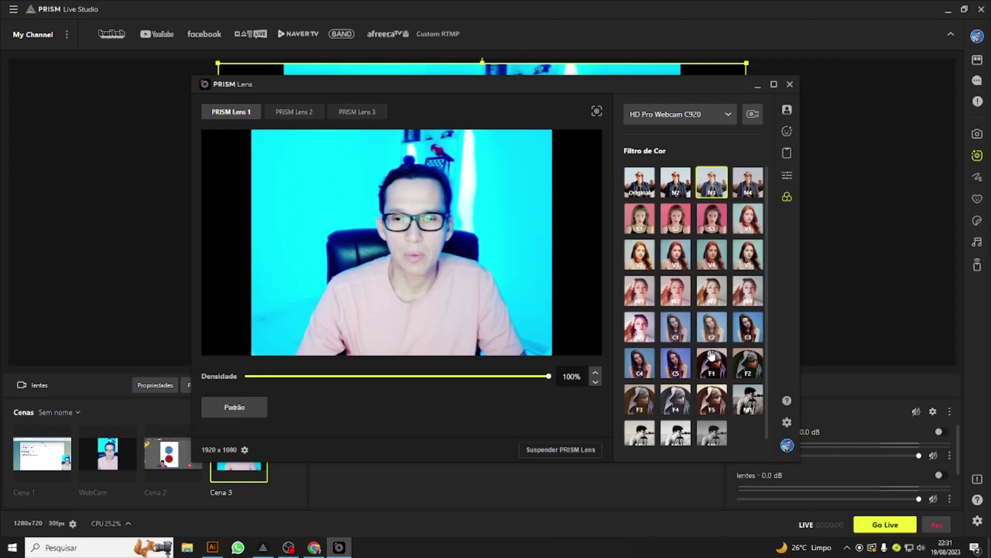
click(712, 355)
scroll(711, 355, down, 1)
scroll(711, 356, up, 1)
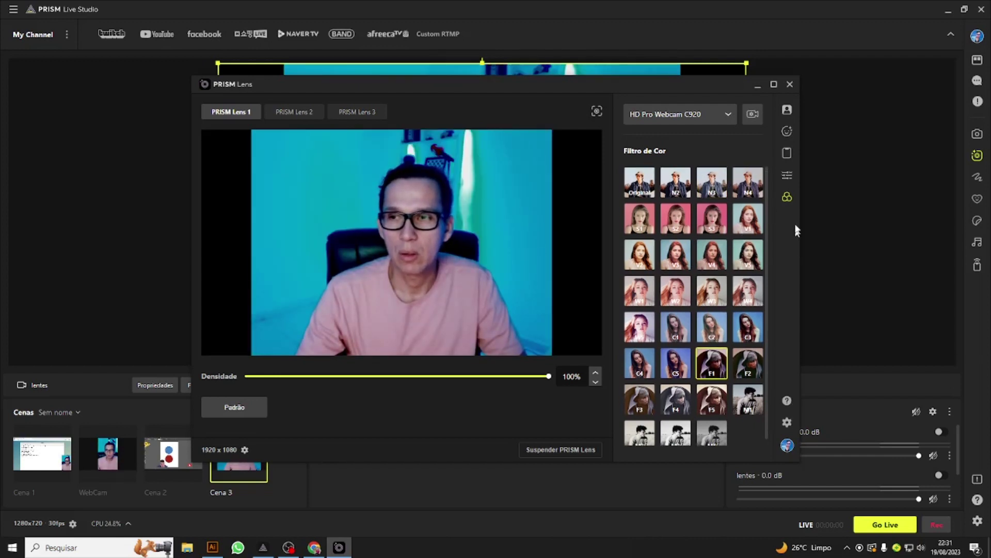
click(786, 134)
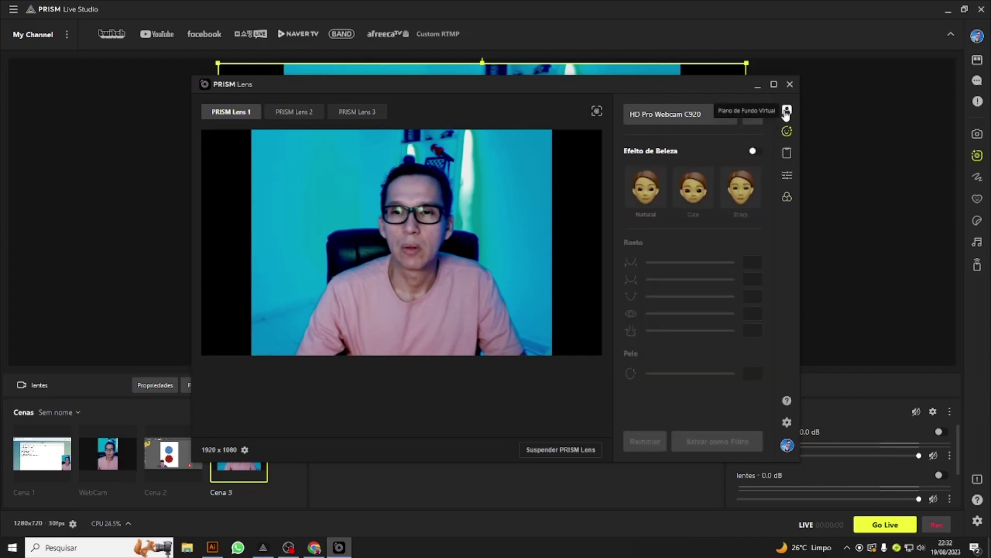
click(786, 111)
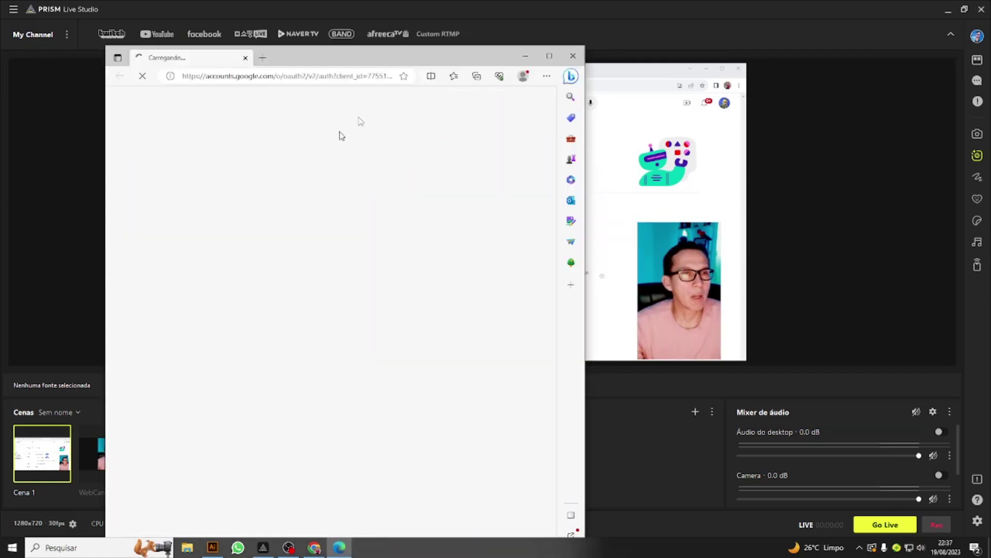
- Choose the main channel account in the Google sign-in and allow PRISM Live Studio to manage its YouTube account
drag(390, 62, 389, 15)
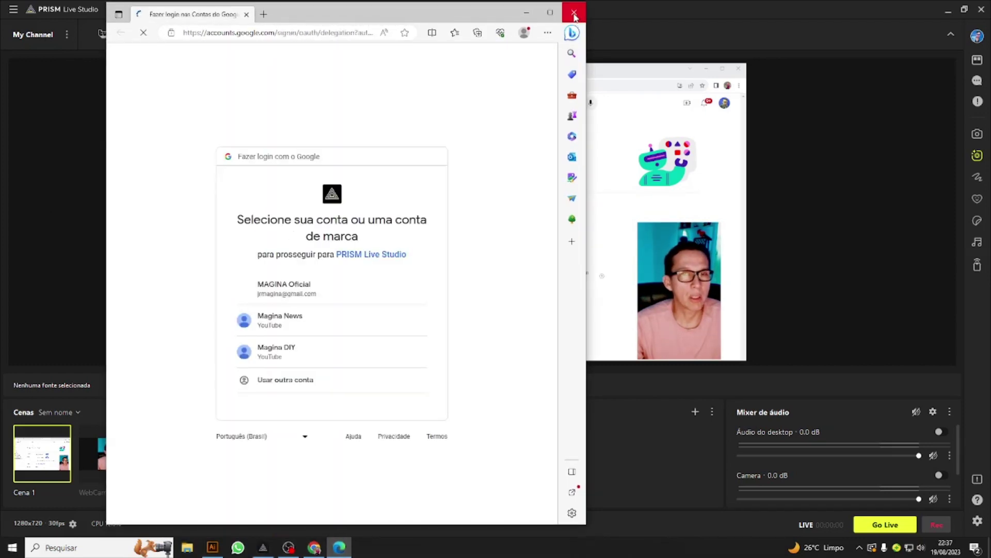
click(302, 290)
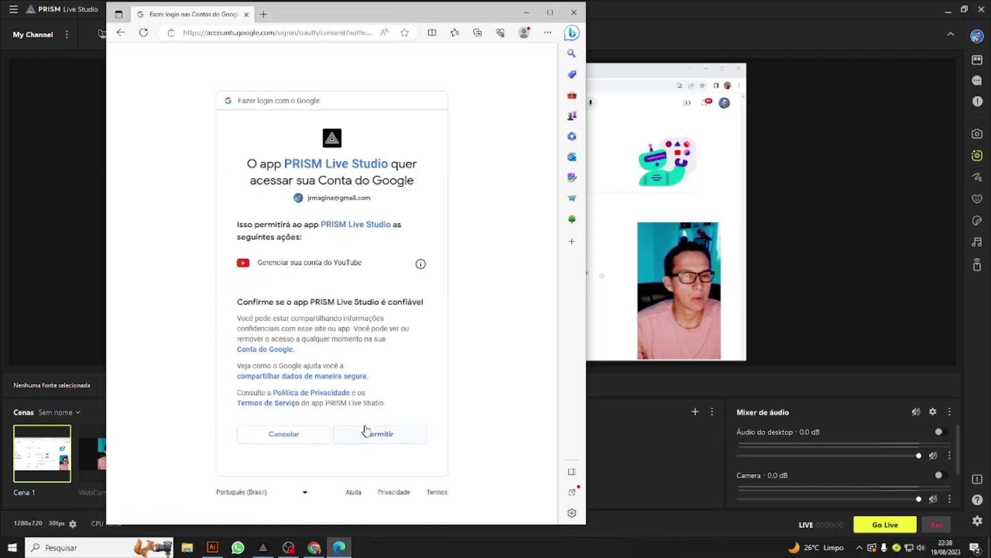
click(378, 437)
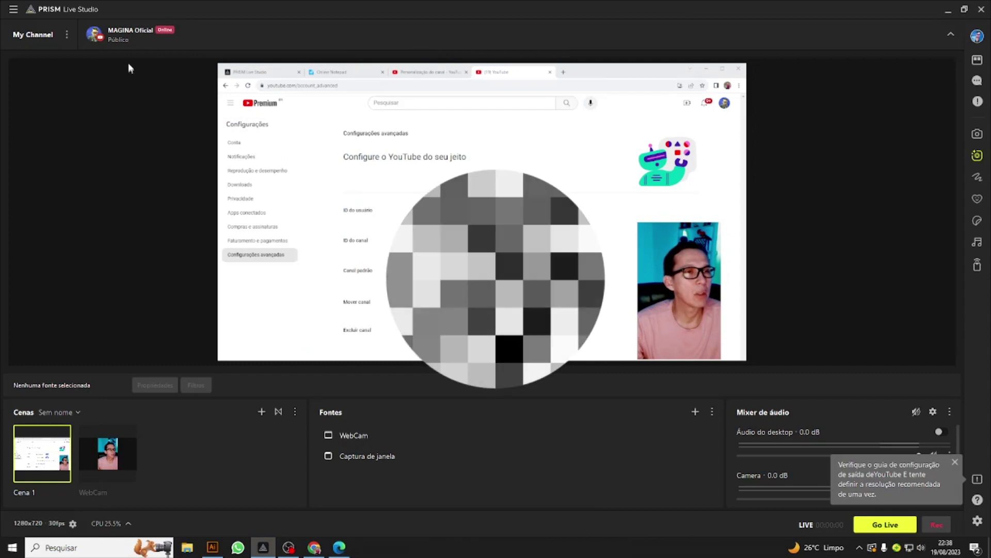
- Review the connected YouTube channel's live information form, including title, privacy, category, latency and audience, and its additional channel options
mouse_move(124, 43)
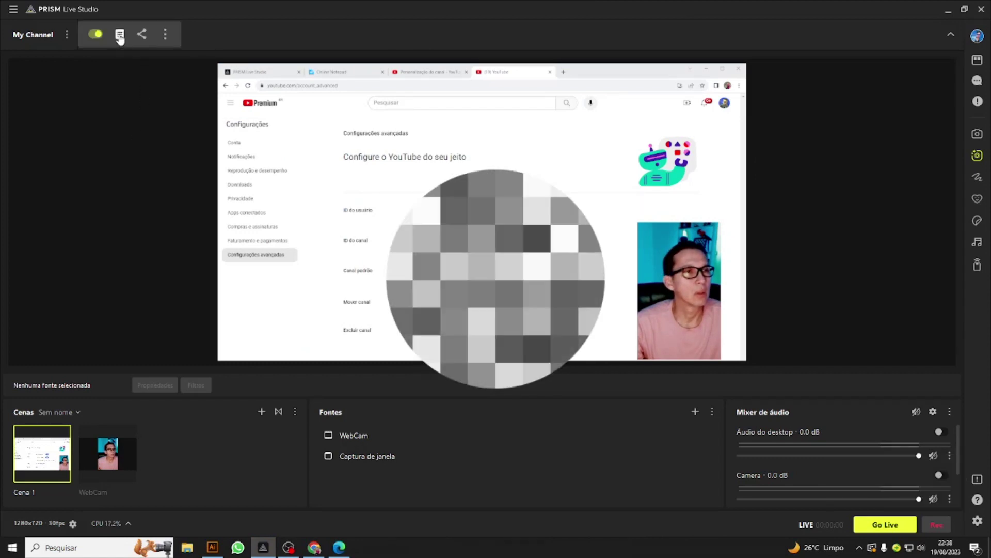
click(120, 35)
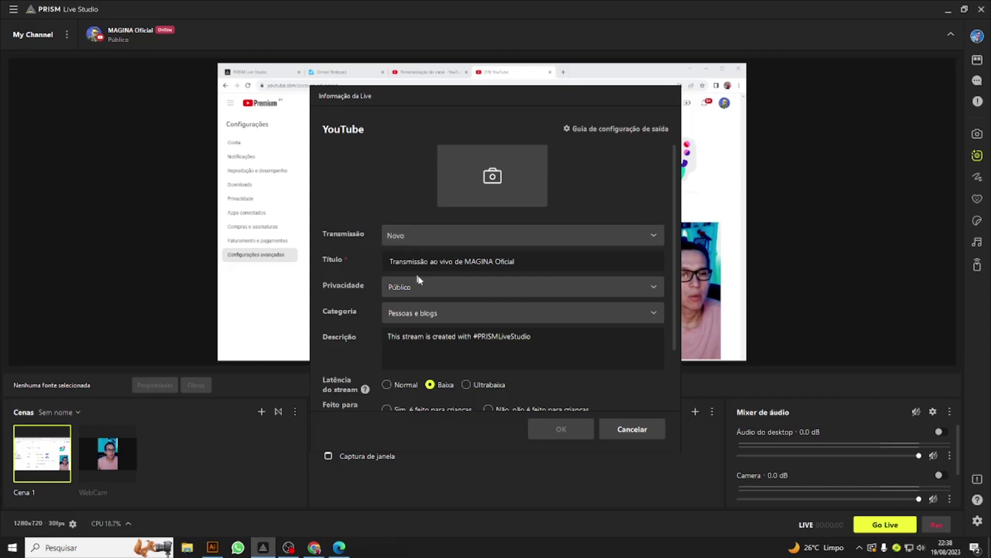
scroll(579, 391, down, 3)
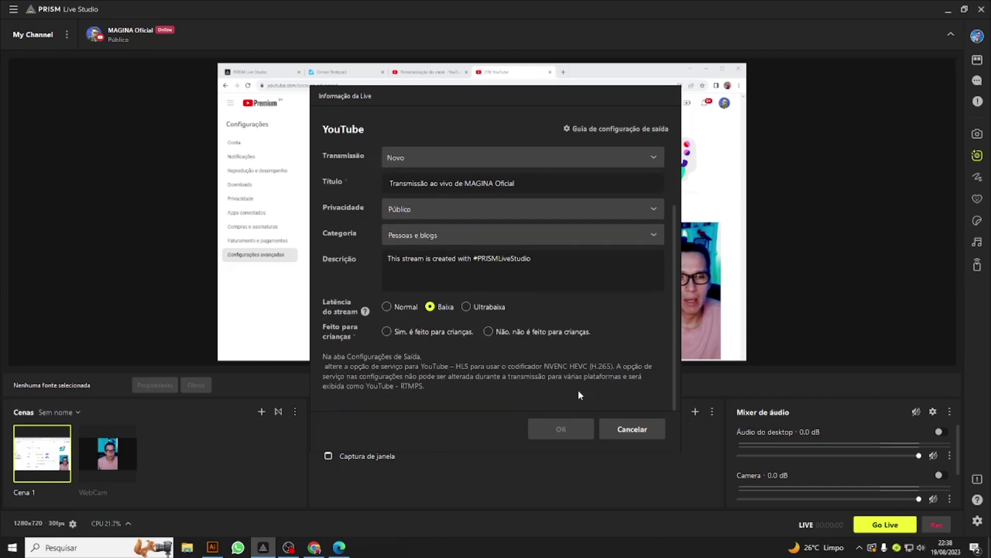
click(633, 430)
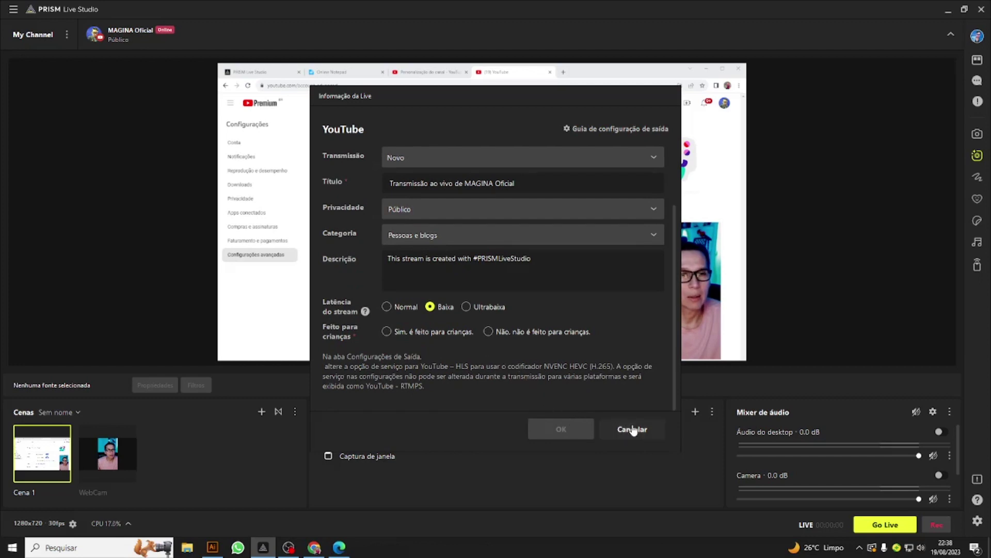
mouse_move(121, 41)
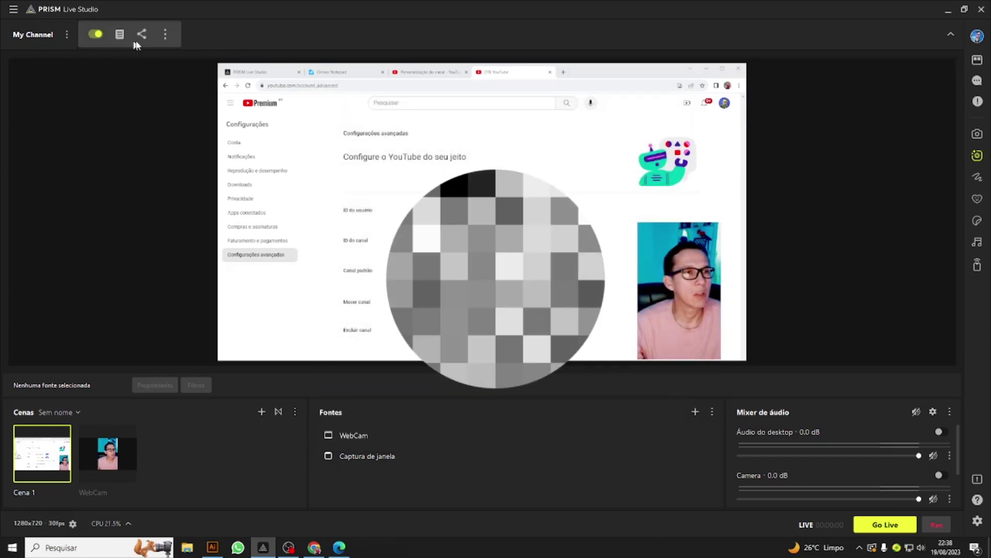
click(166, 36)
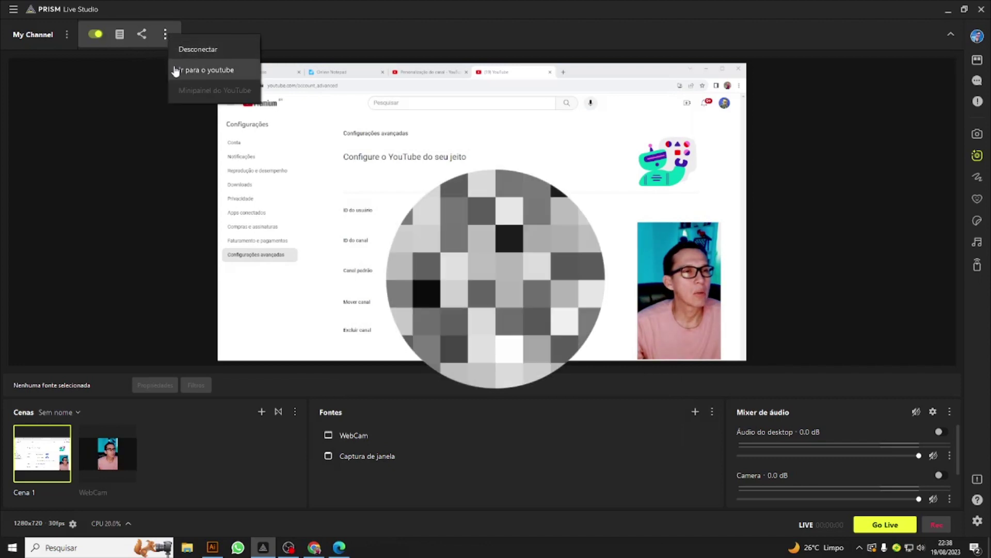
click(124, 61)
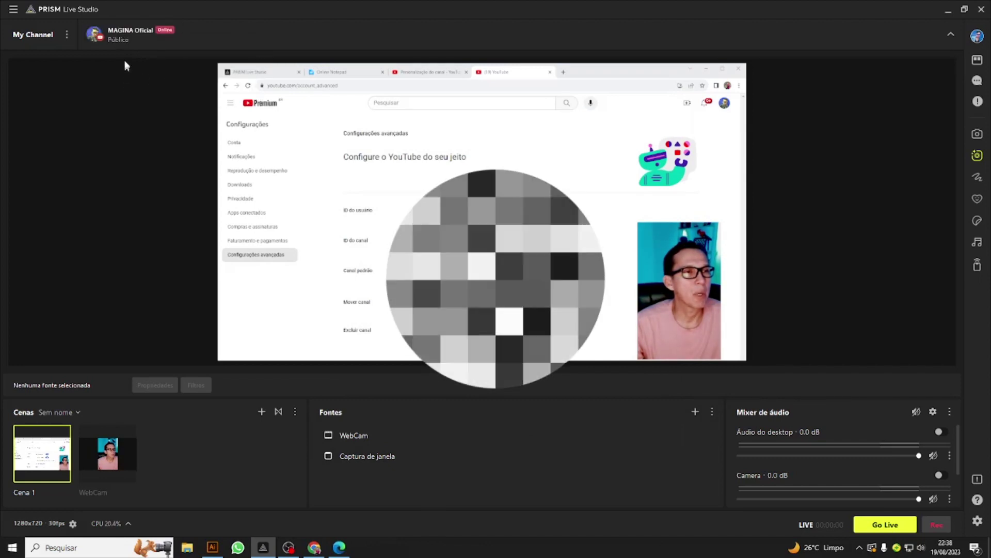
- View the streaming platforms and custom channel option offered for adding another channel
click(67, 34)
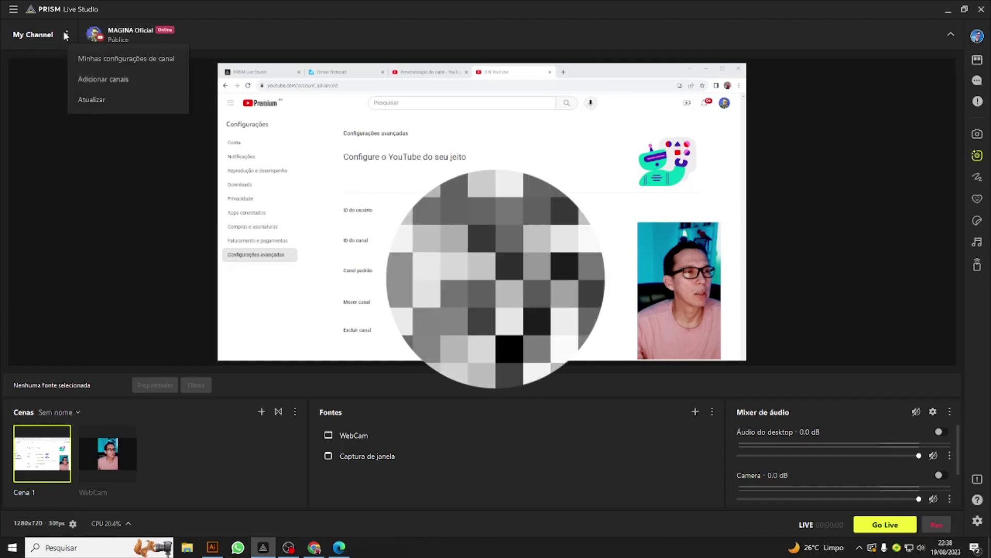
click(110, 82)
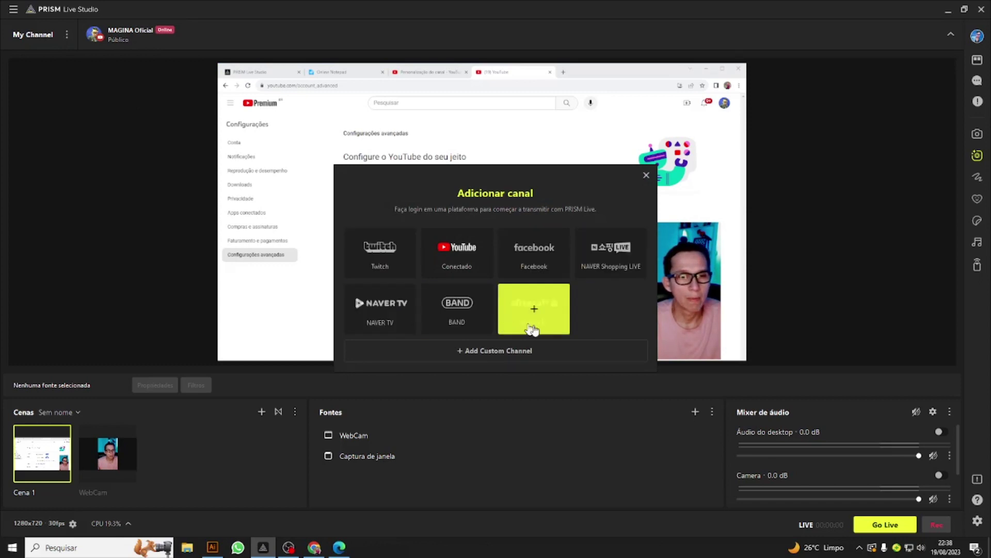
click(646, 176)
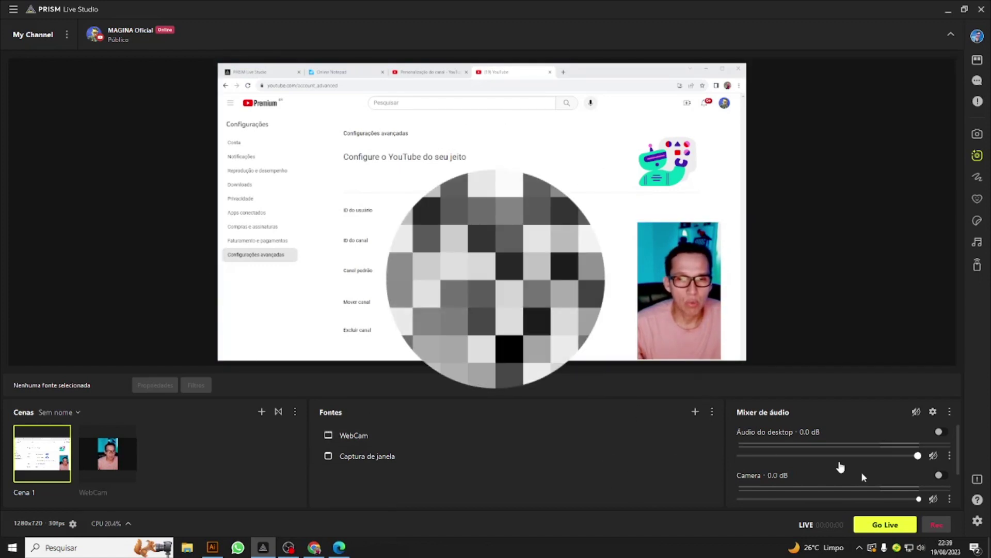
- Record a short test clip of the current scene and stop the recording
click(935, 523)
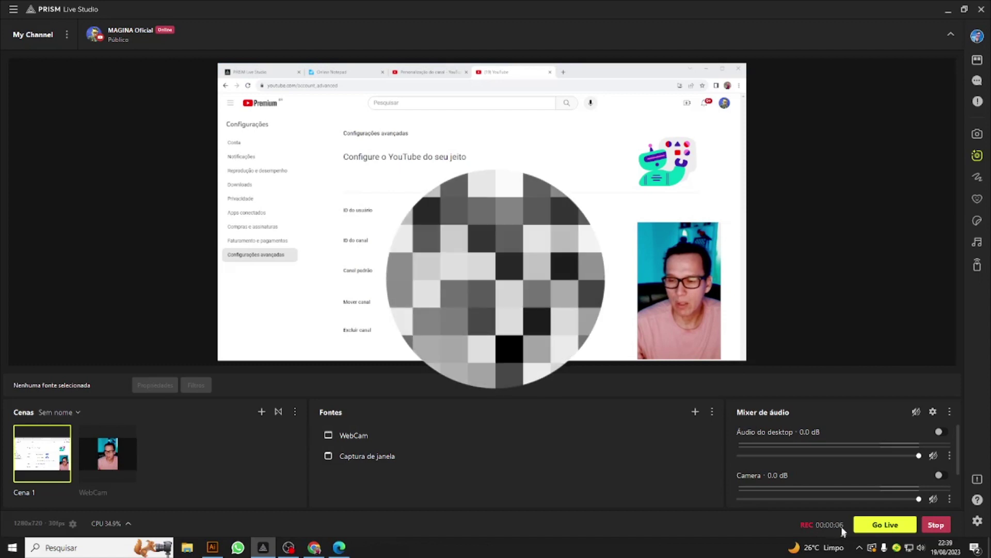
click(933, 524)
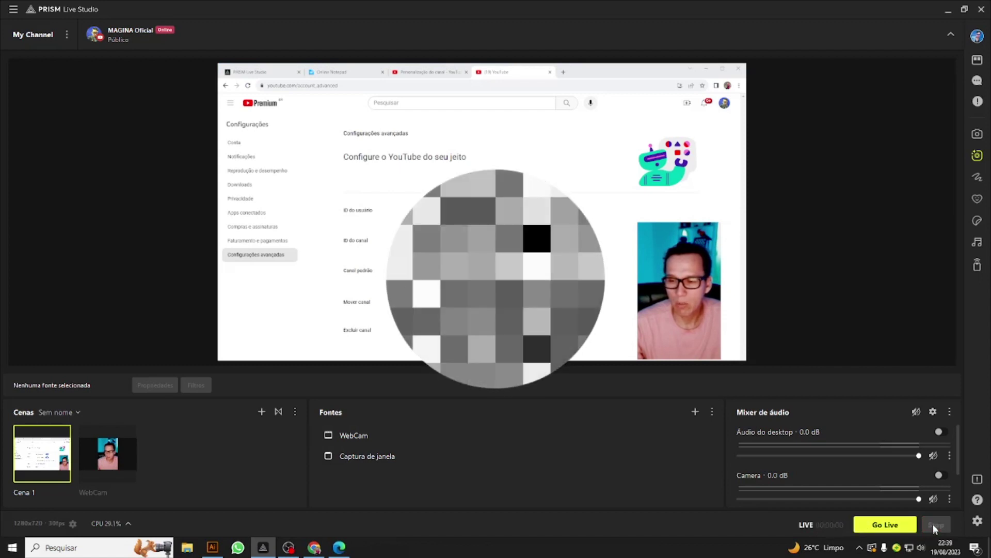